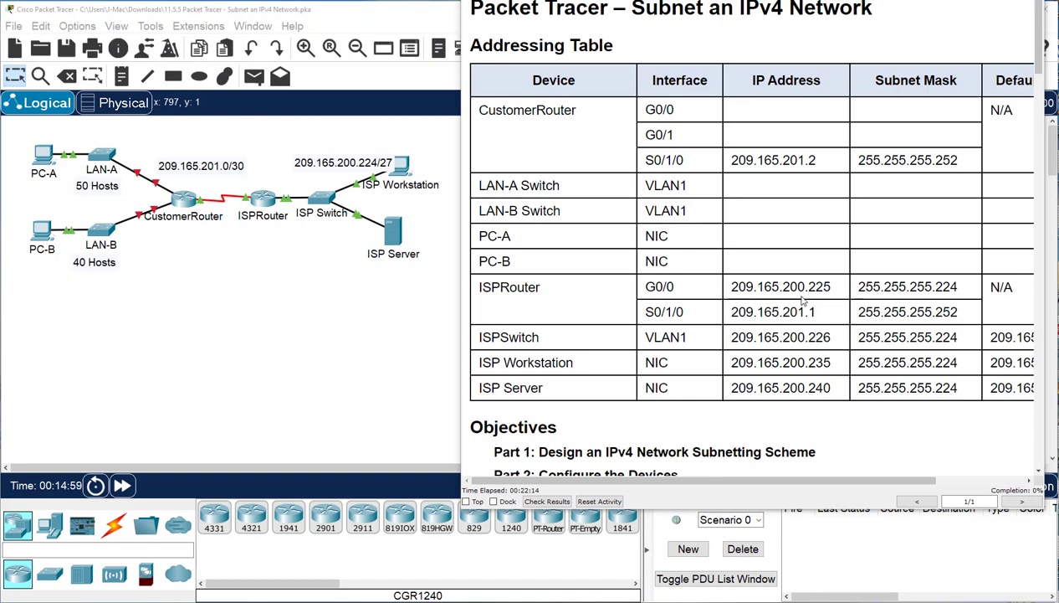
Read through the activity instructions, from the addressing table and objectives to the Part 1 subnetting requirements and questions.
scroll(817, 353, down, 8)
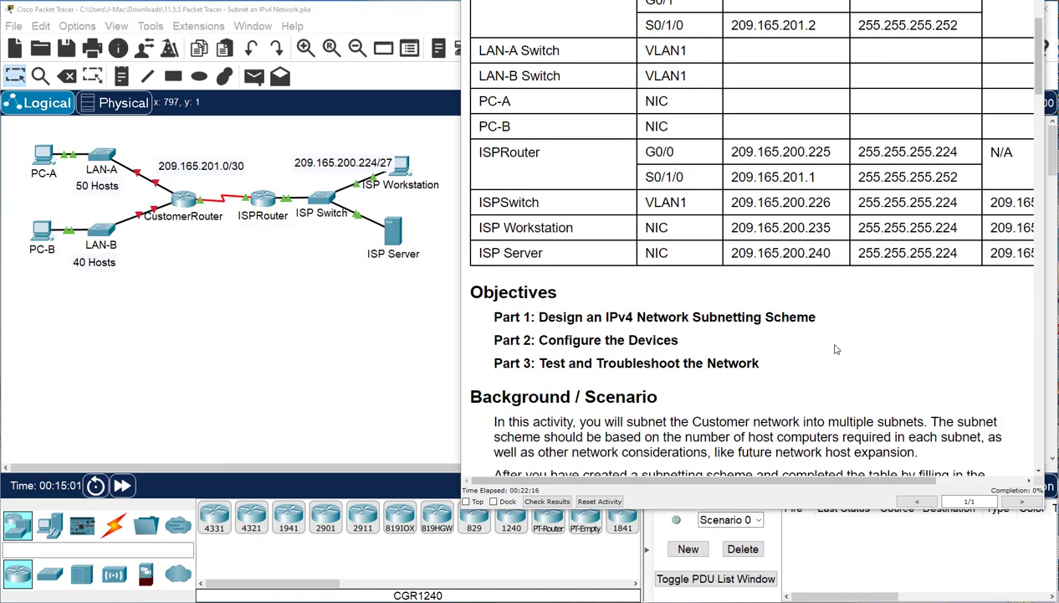
scroll(834, 353, down, 2)
scroll(890, 213, down, 6)
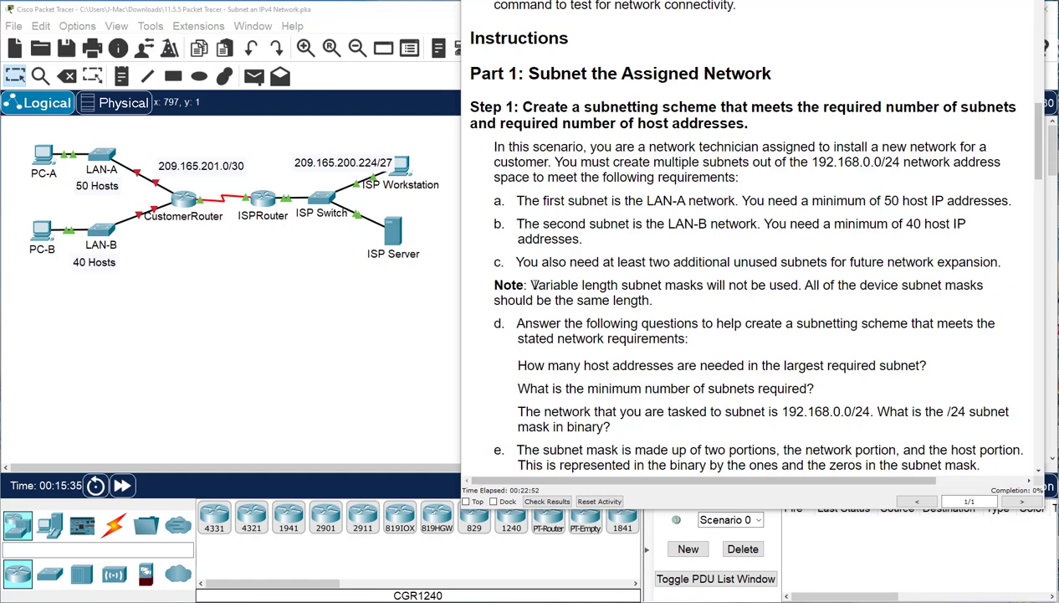
scroll(699, 311, down, 2)
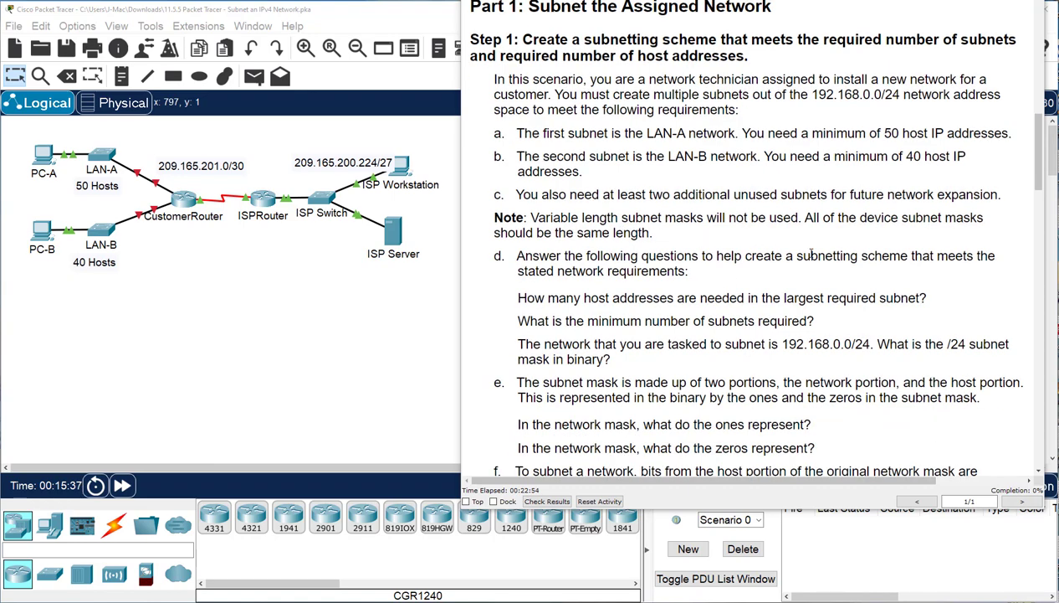
scroll(760, 280, down, 10)
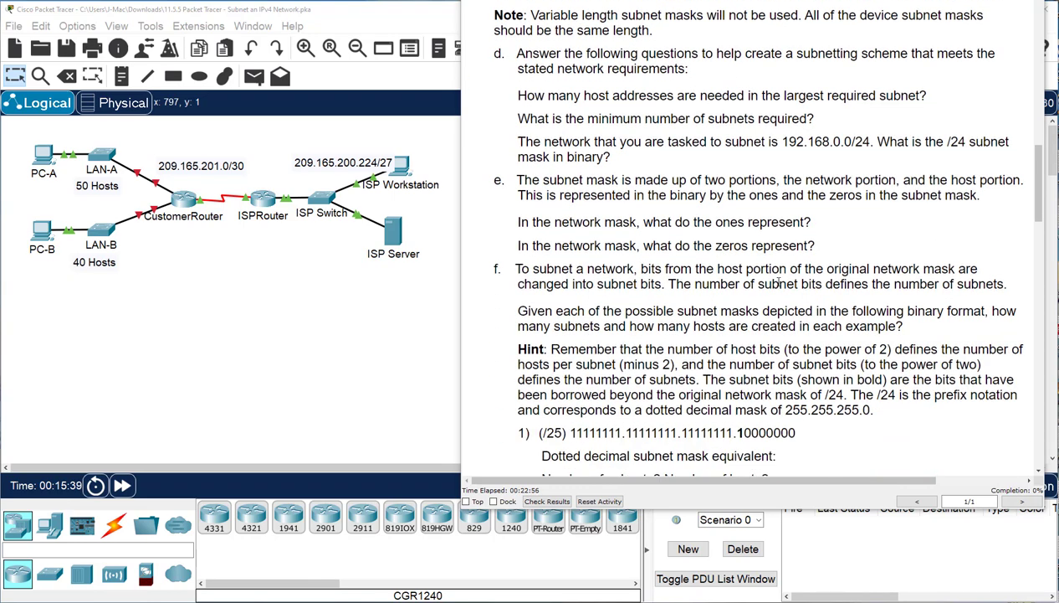
scroll(779, 281, down, 14)
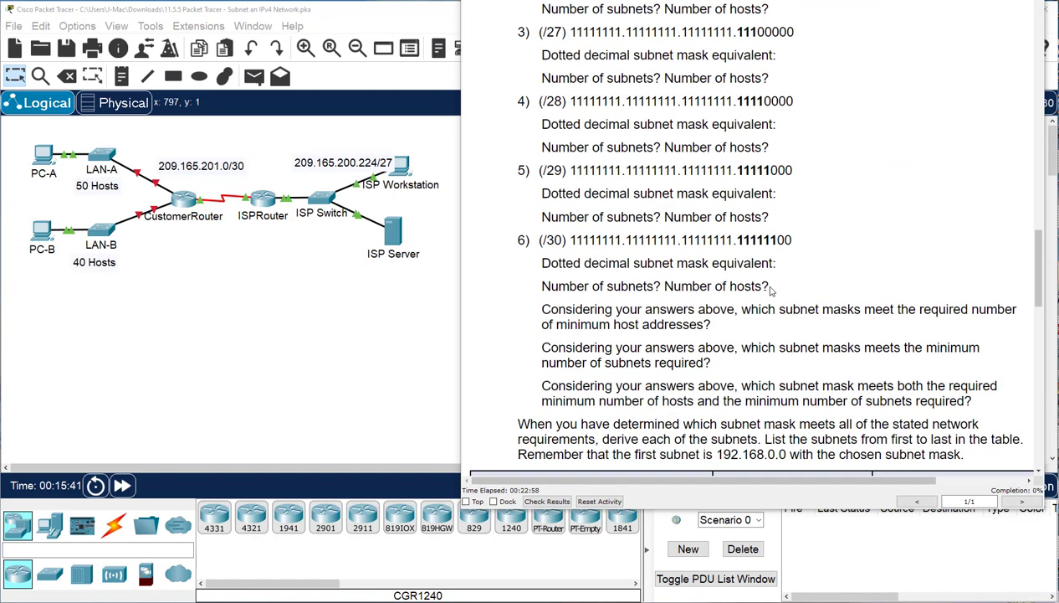
scroll(766, 297, up, 5)
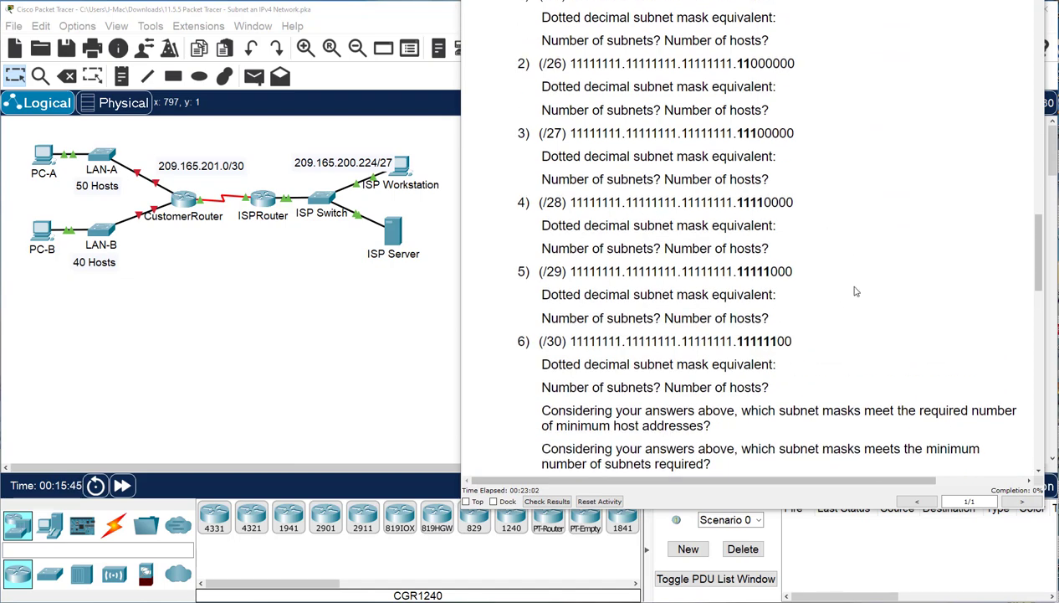
scroll(855, 293, down, 3)
scroll(855, 293, down, 8)
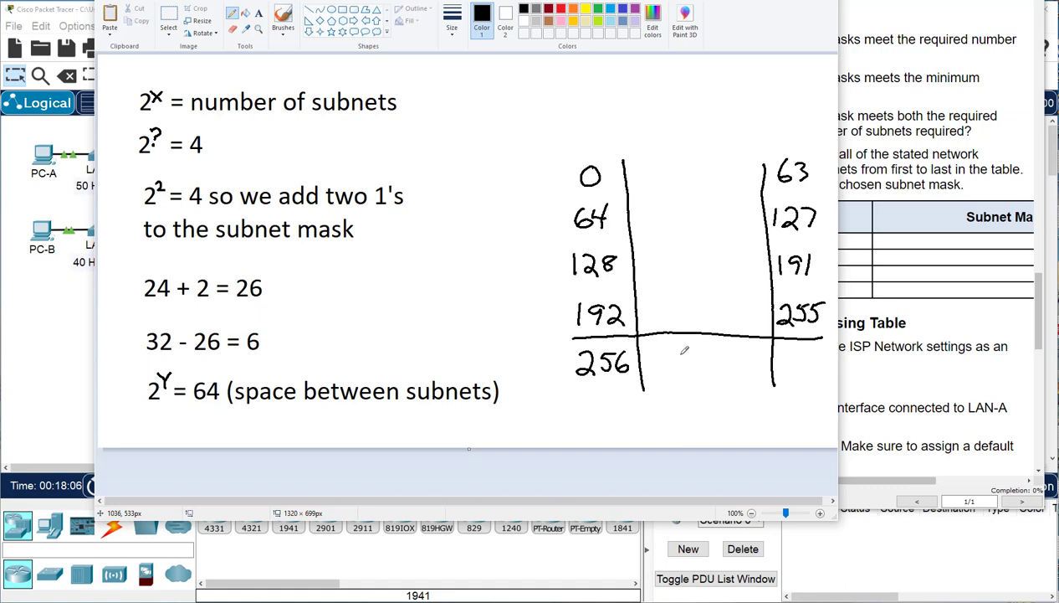
Handwrite the usable host ranges 1–62, 65–126, 129–190 and 193–254 in the middle column of the subnet sketch.
mouse_move(650, 162)
mouse_down()
mouse_move(650, 181)
mouse_move(705, 174)
mouse_up()
drag(714, 163, 734, 182)
mouse_move(657, 203)
mouse_down()
mouse_move(656, 219)
mouse_move(676, 204)
mouse_move(706, 222)
mouse_move(731, 222)
mouse_move(735, 211)
mouse_up()
mouse_move(648, 251)
mouse_down()
mouse_move(648, 266)
mouse_move(673, 263)
mouse_move(678, 251)
mouse_move(679, 263)
mouse_up()
mouse_move(688, 259)
mouse_down()
mouse_move(716, 266)
mouse_move(733, 253)
mouse_move(730, 265)
mouse_up()
mouse_move(748, 242)
mouse_down()
mouse_move(743, 253)
mouse_move(747, 242)
mouse_up()
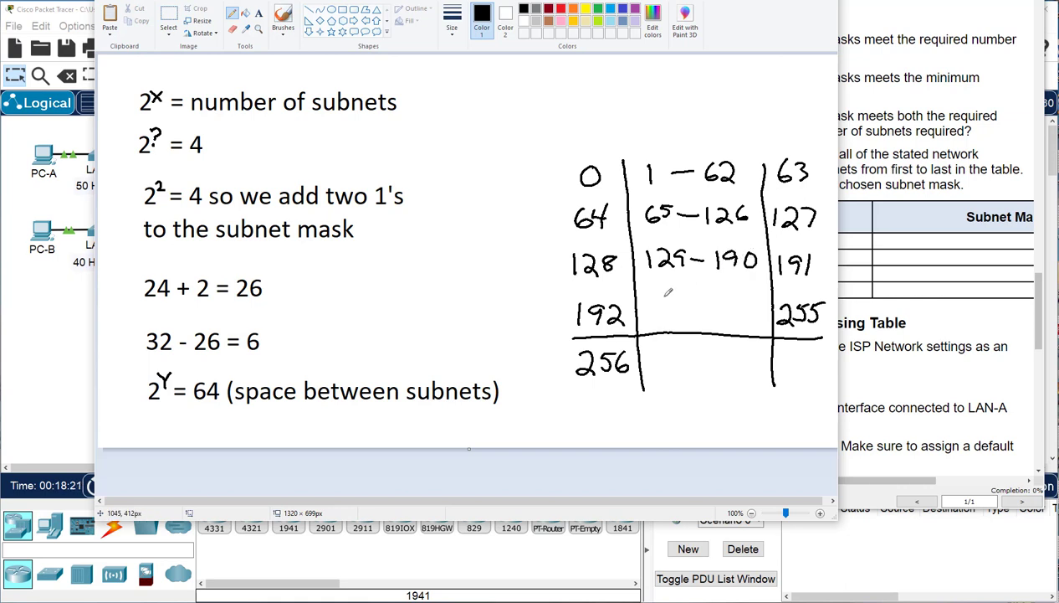
mouse_move(649, 289)
mouse_down()
mouse_move(647, 311)
mouse_move(667, 303)
mouse_move(662, 316)
mouse_move(707, 307)
mouse_move(728, 317)
mouse_move(736, 290)
mouse_up()
mouse_move(741, 290)
mouse_down()
mouse_move(738, 302)
mouse_move(752, 301)
mouse_up()
drag(753, 282, 756, 311)
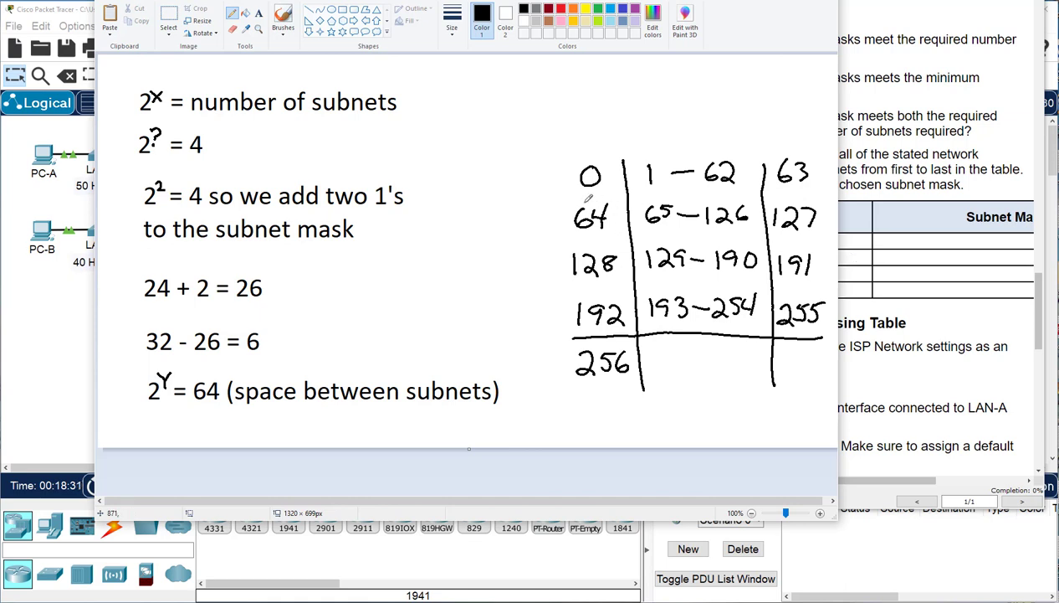
Draw horizontal lines separating the 0, 64, 128 and 192 rows of the handwritten subnet table.
drag(574, 199, 820, 191)
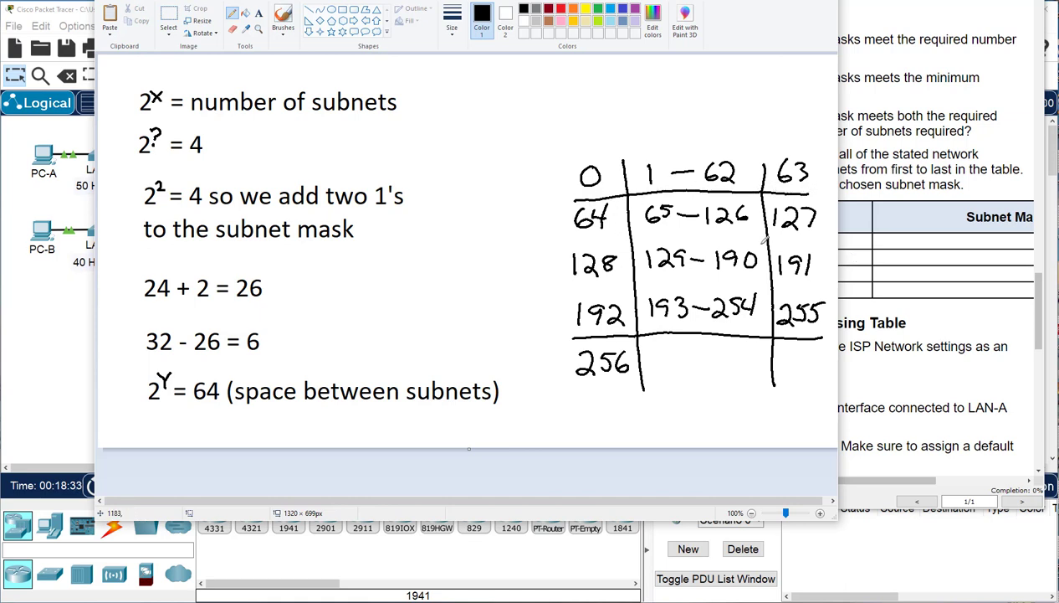
mouse_move(573, 240)
mouse_down()
mouse_move(700, 229)
mouse_move(814, 241)
mouse_up()
mouse_move(574, 286)
mouse_down()
mouse_move(723, 275)
mouse_move(819, 282)
mouse_up()
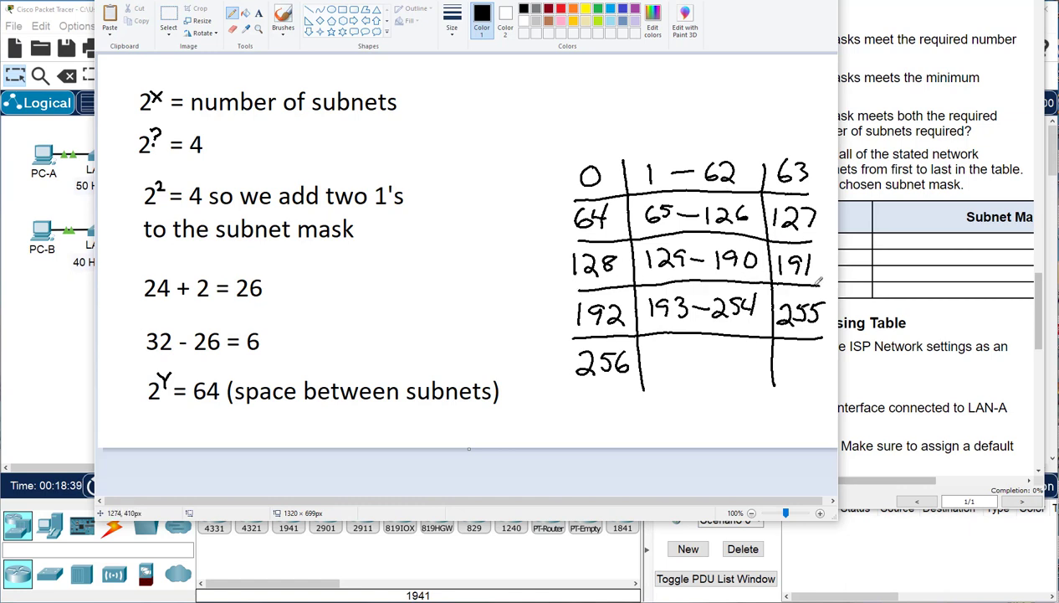
drag(469, 0, 113, 0)
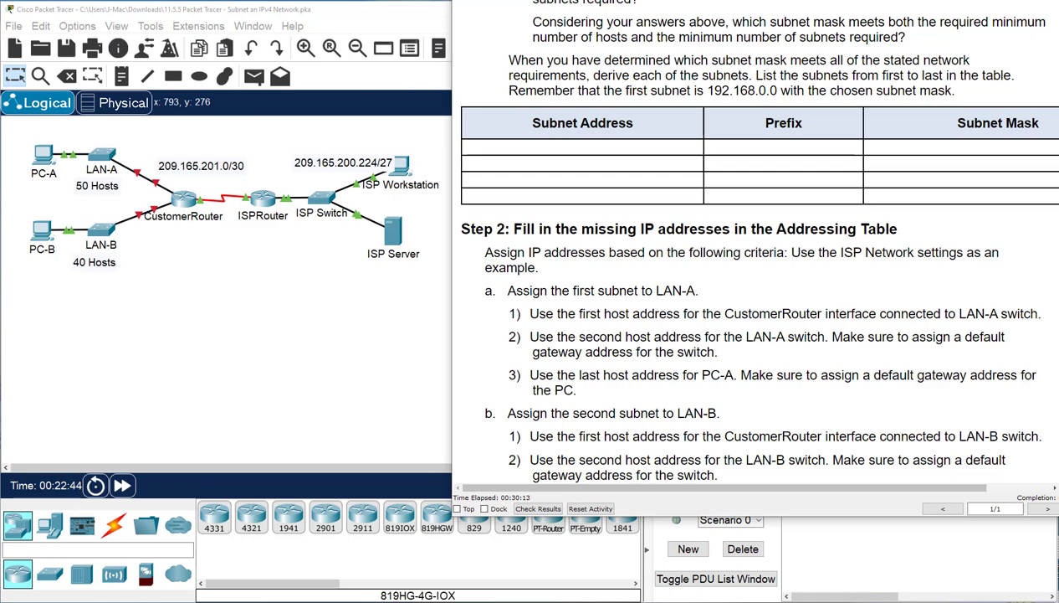
Switch to the Word document, review the listed subnet addresses with their prefixes and masks, and minimize it.
key(alt+Tab)
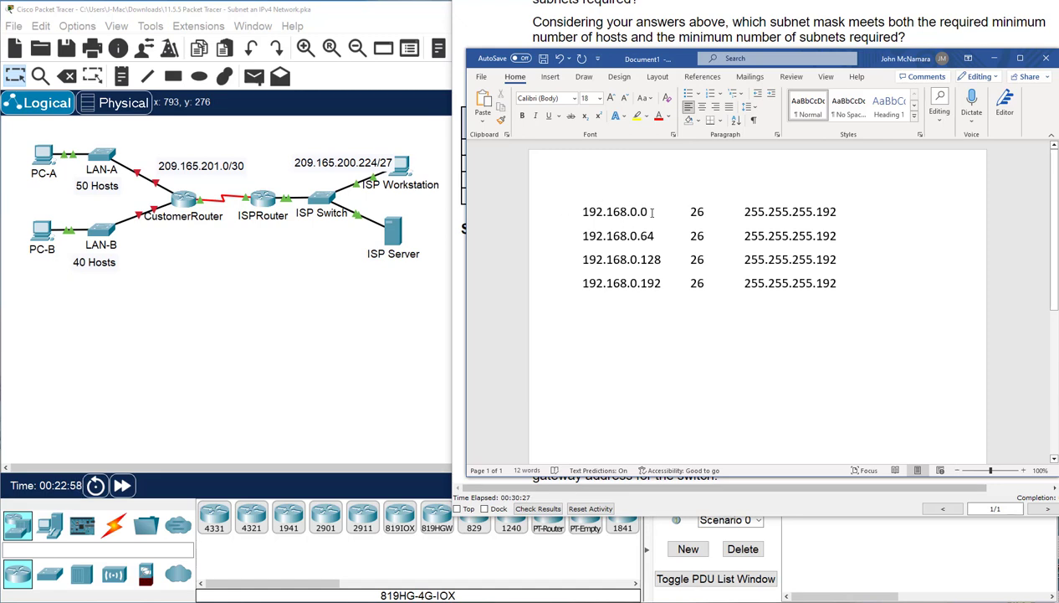
drag(653, 236, 578, 236)
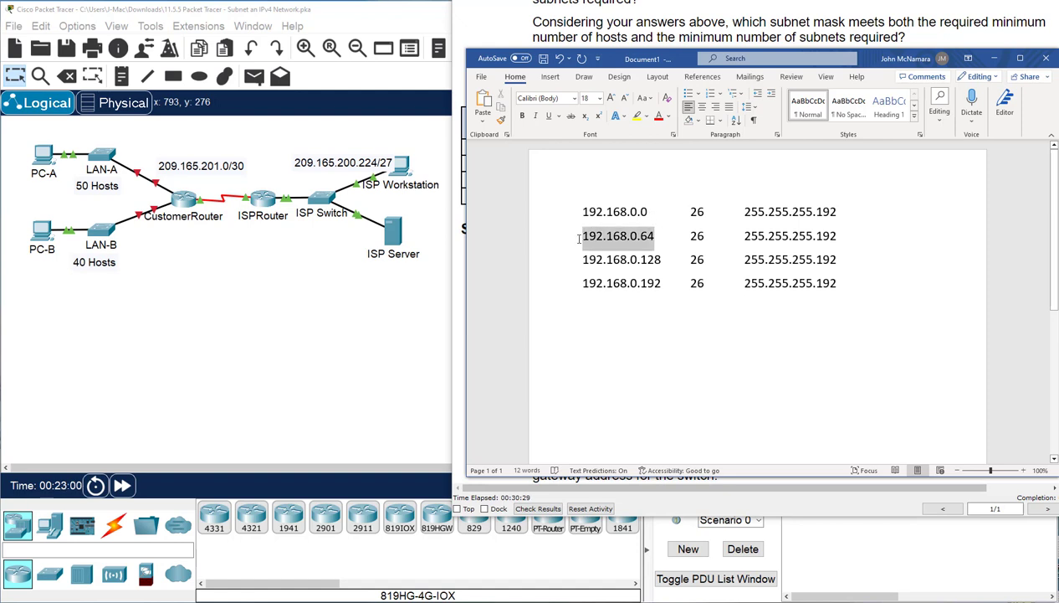
click(660, 284)
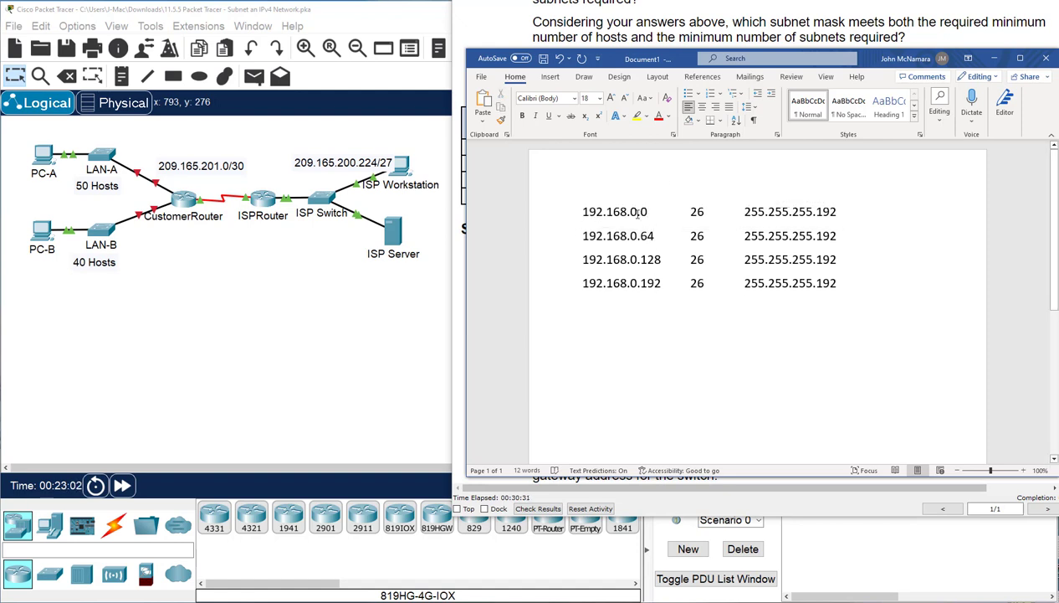
drag(647, 212, 579, 212)
click(666, 324)
click(994, 57)
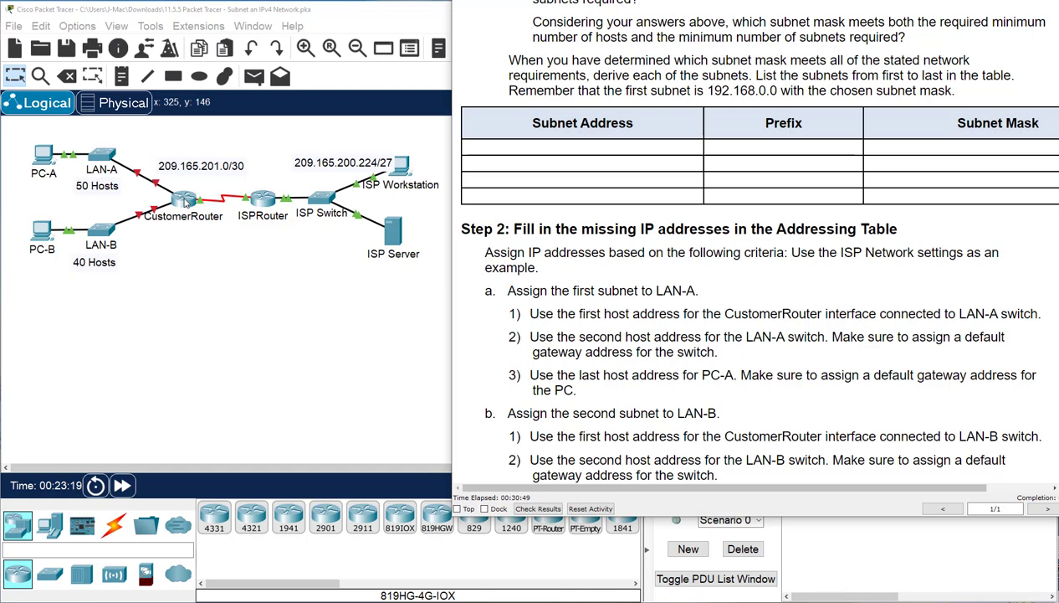
Show port labels in the logical workspace to identify the CustomerRouter interfaces, and hide the labels again.
click(77, 26)
click(96, 48)
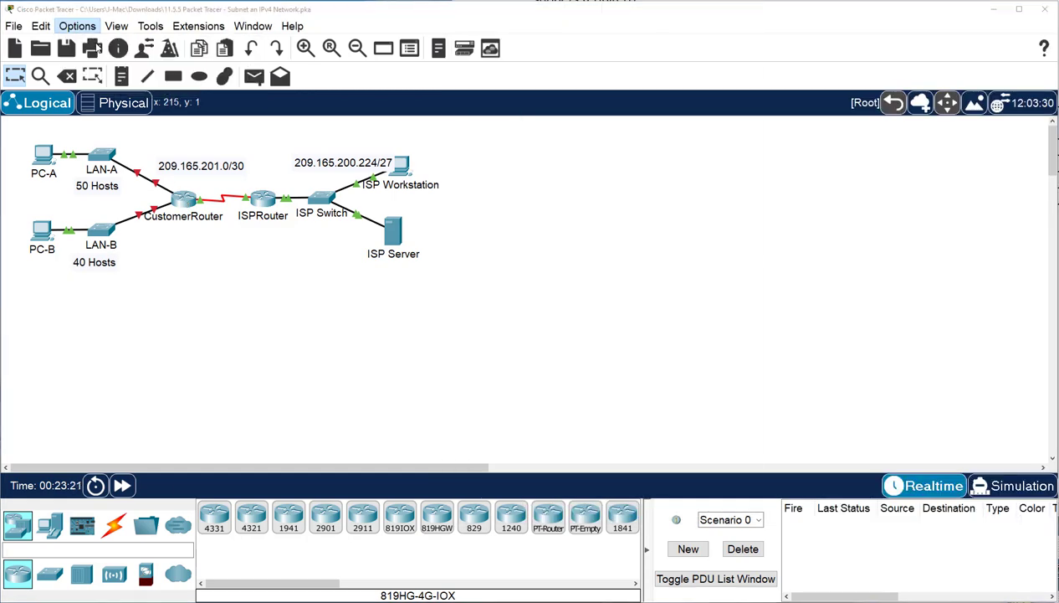
click(390, 124)
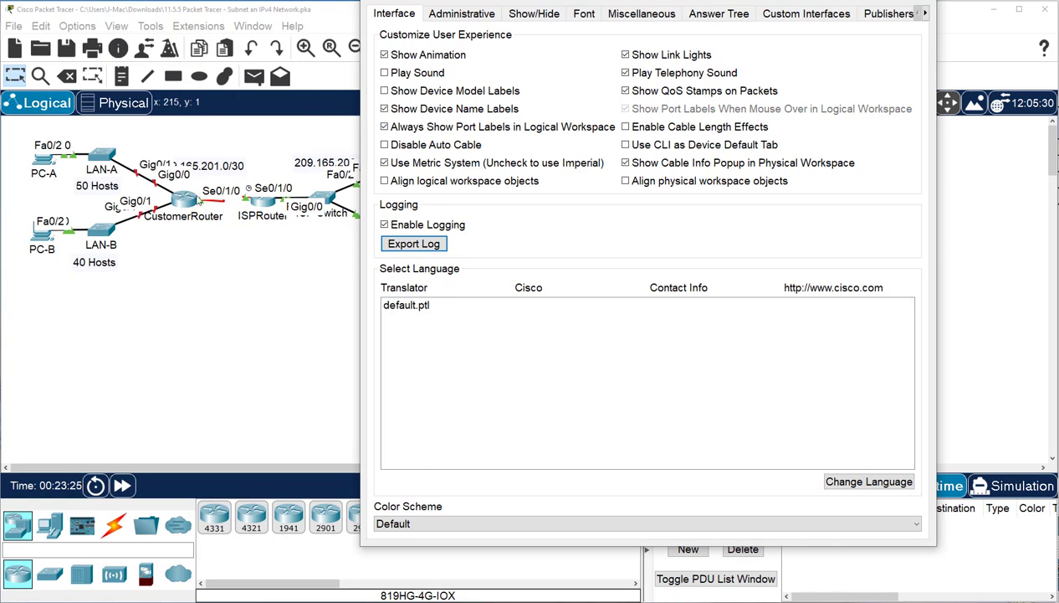
click(384, 127)
key(Escape)
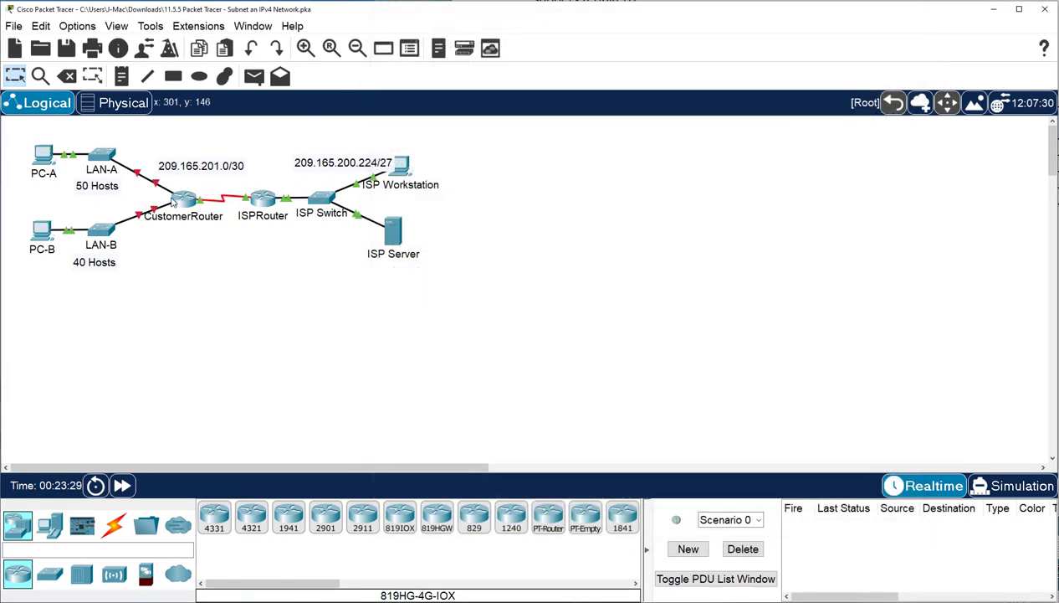
Open CustomerRouter's command line interface and enlarge its window.
click(175, 199)
drag(469, 70, 632, 50)
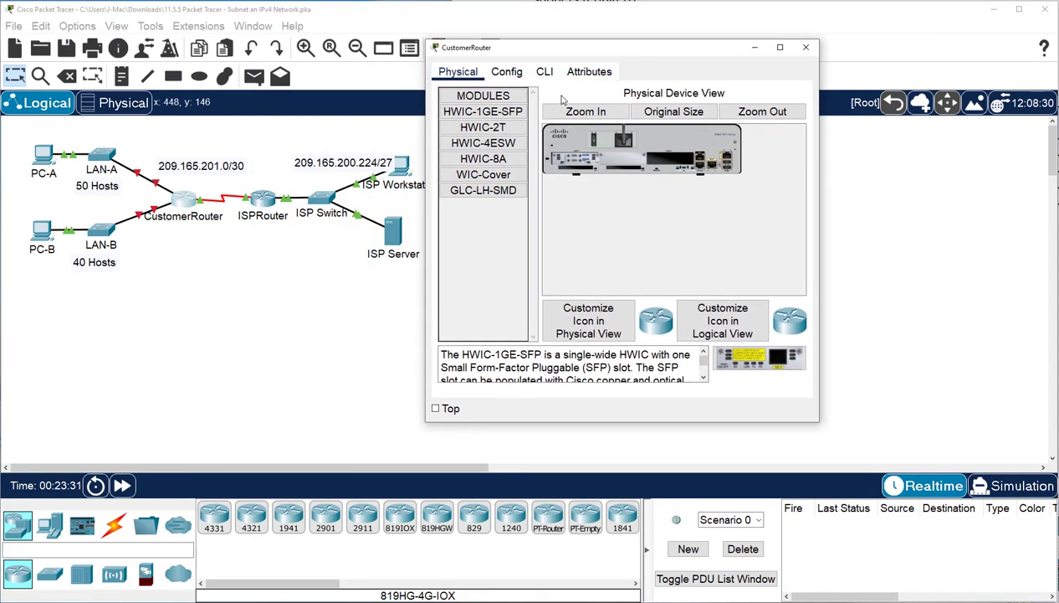
click(514, 74)
click(575, 321)
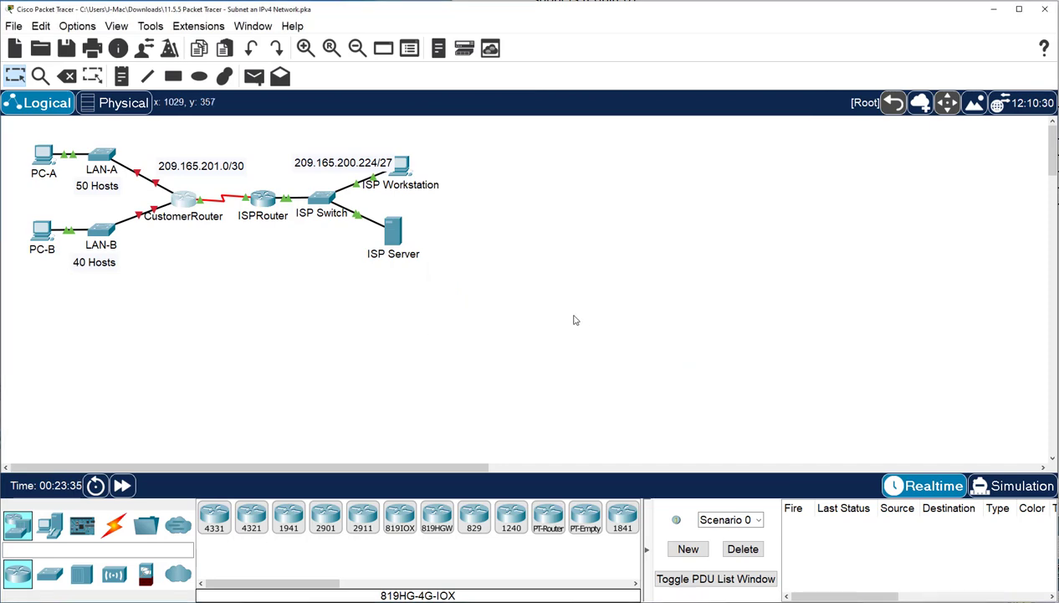
click(186, 199)
click(544, 72)
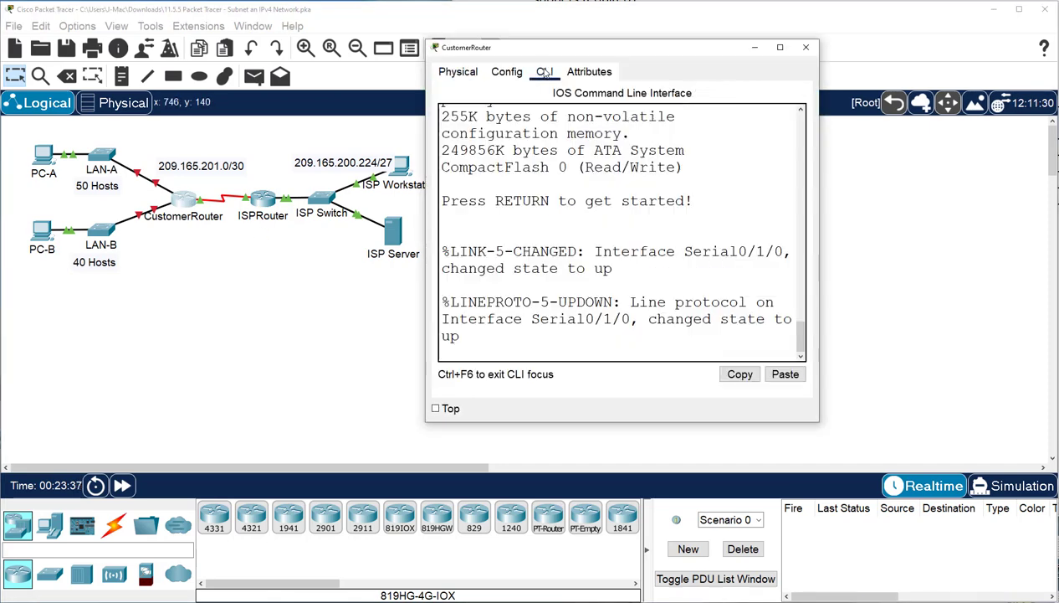
drag(641, 47, 672, 17)
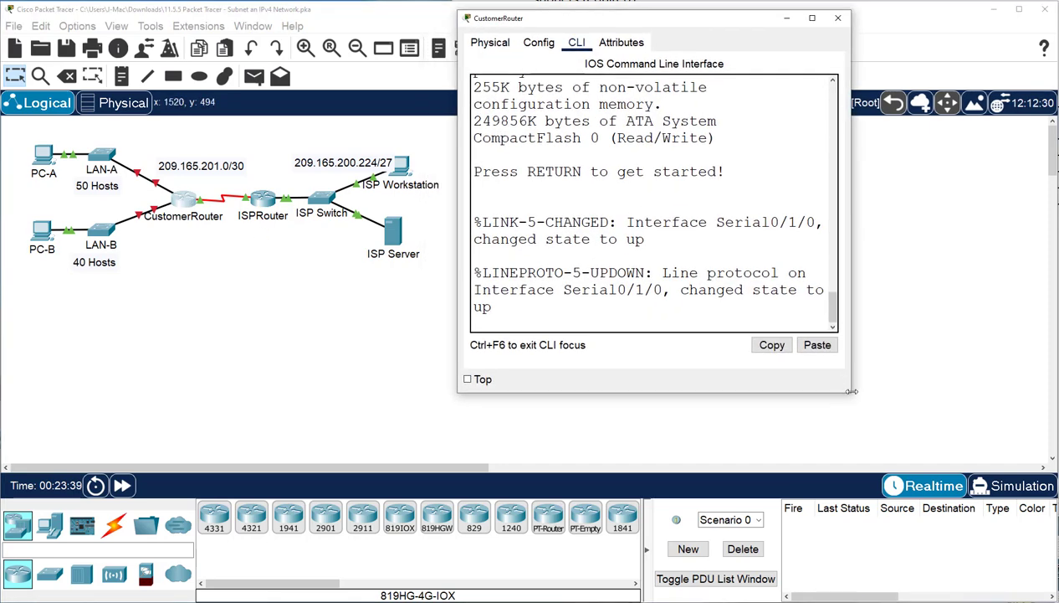
drag(851, 392, 994, 421)
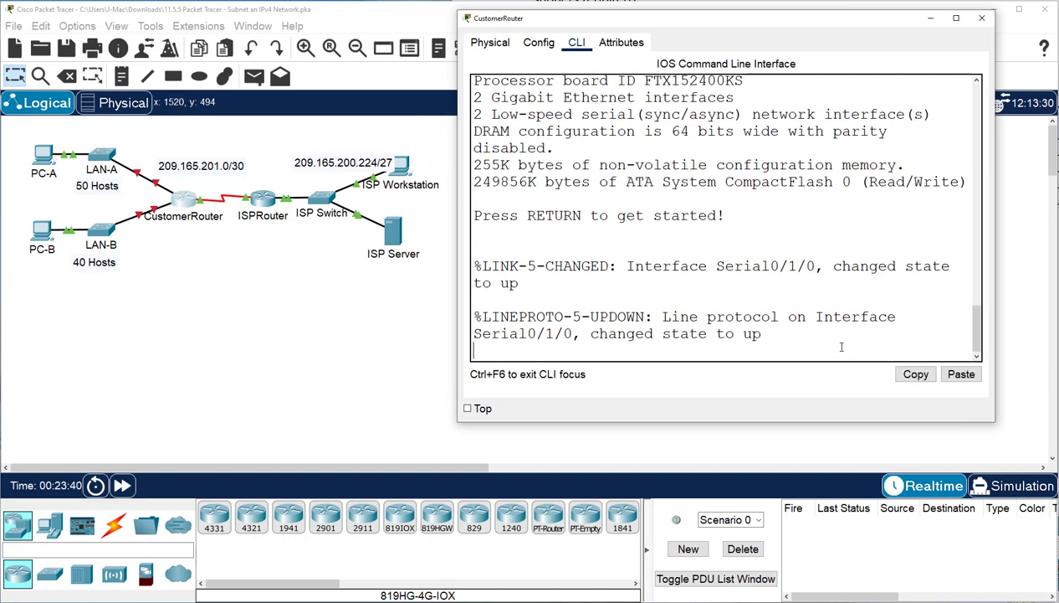
Enter privileged mode and global configuration mode on CustomerRouter.
key(Return)
key(Return)
text(en)
key(Return)
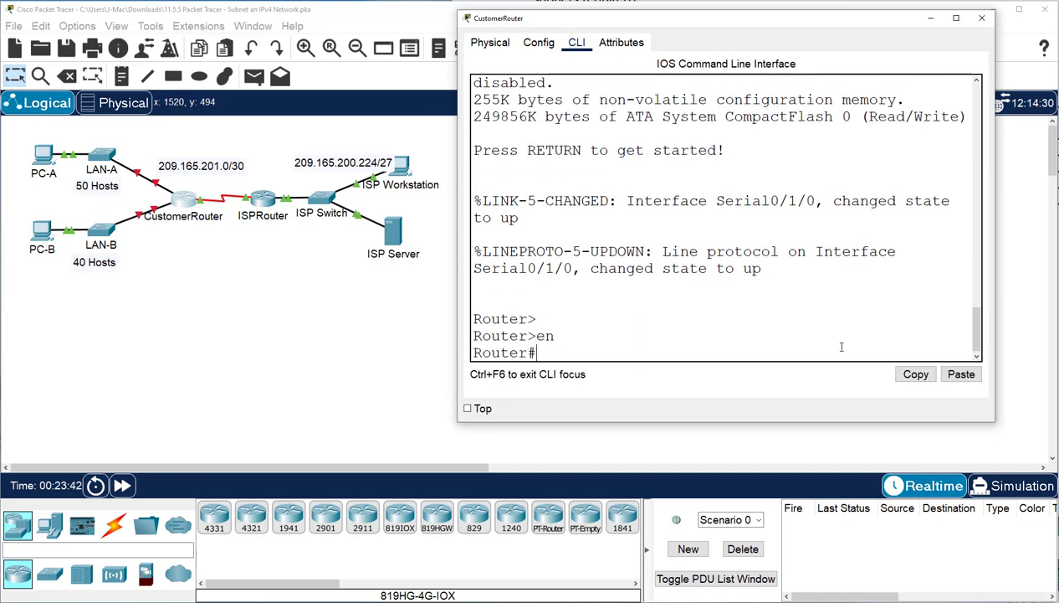
text(config t)
key(Return)
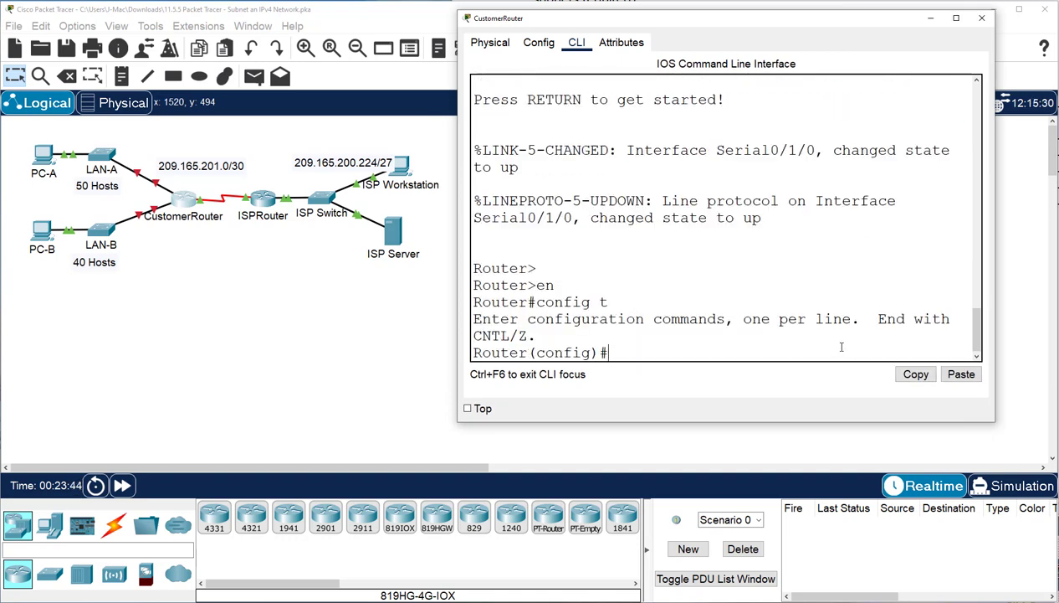
Configure CustomerRouter's gi0/0 interface with IP address 192.168.0.1 and mask 255.255.255.192, and enable it with no shut.
text(int gi0/0)
key(Return)
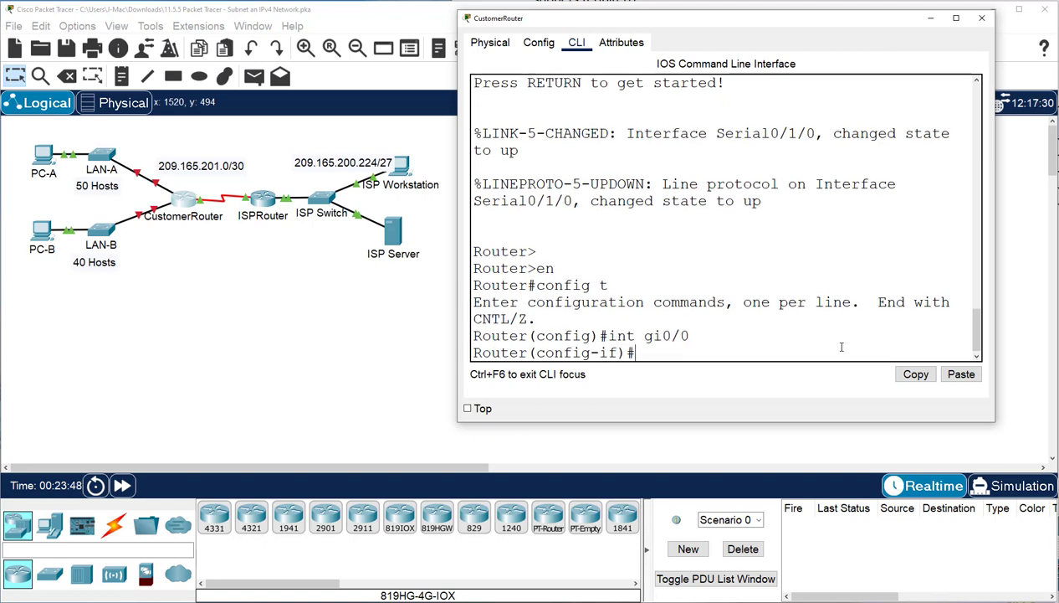
text(ip address)
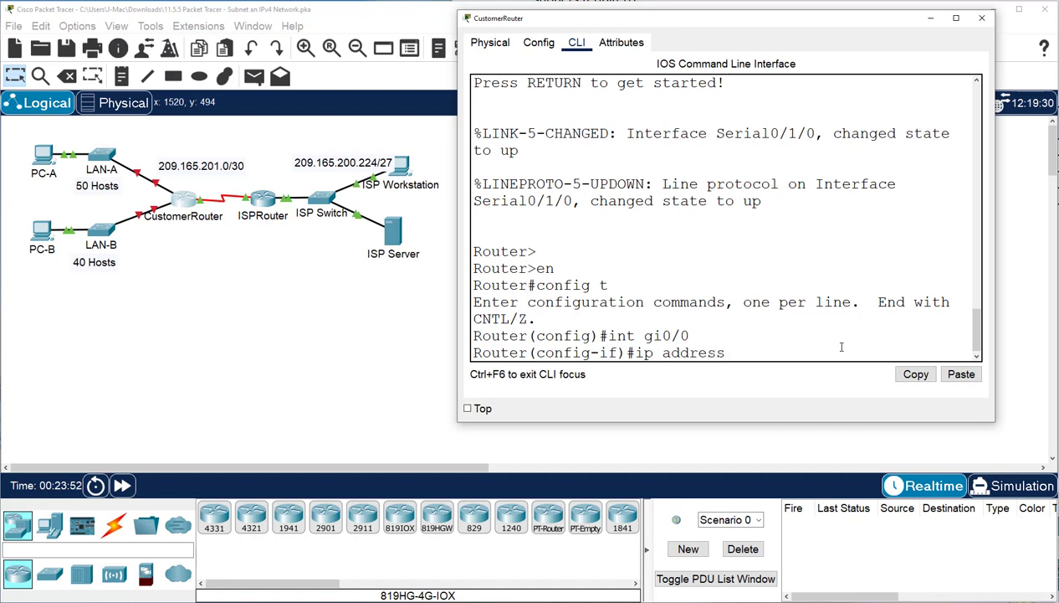
text( 192.168.0.1 255.255.255.192)
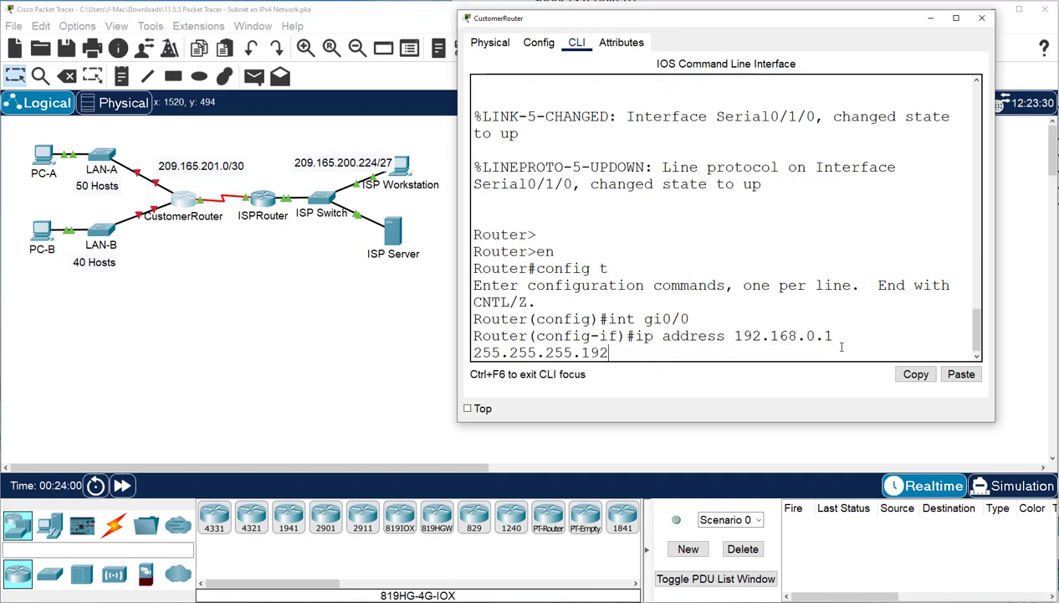
key(Return)
text(no )
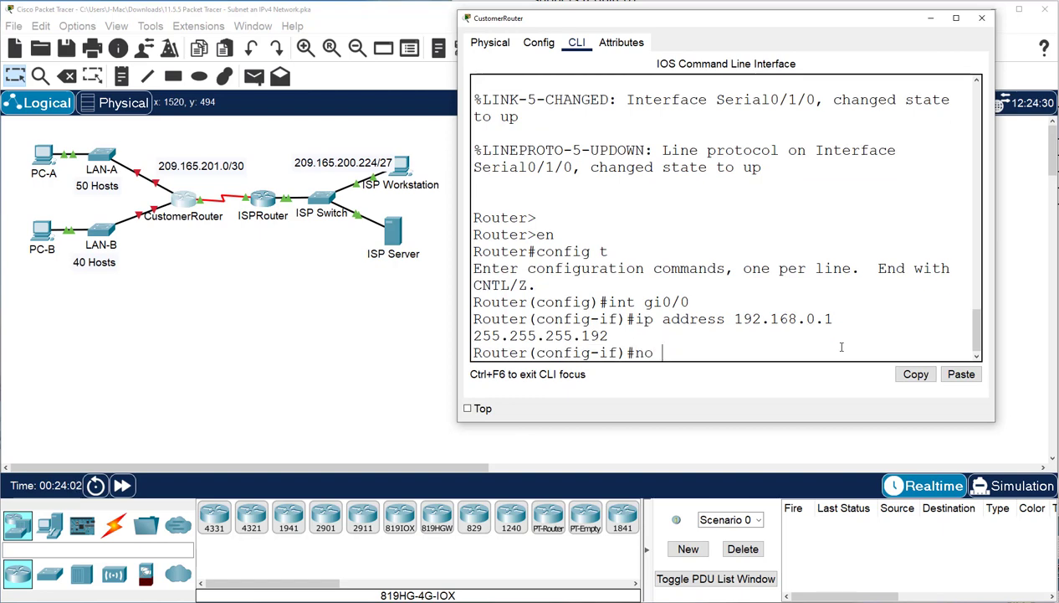
text(shut)
key(Return)
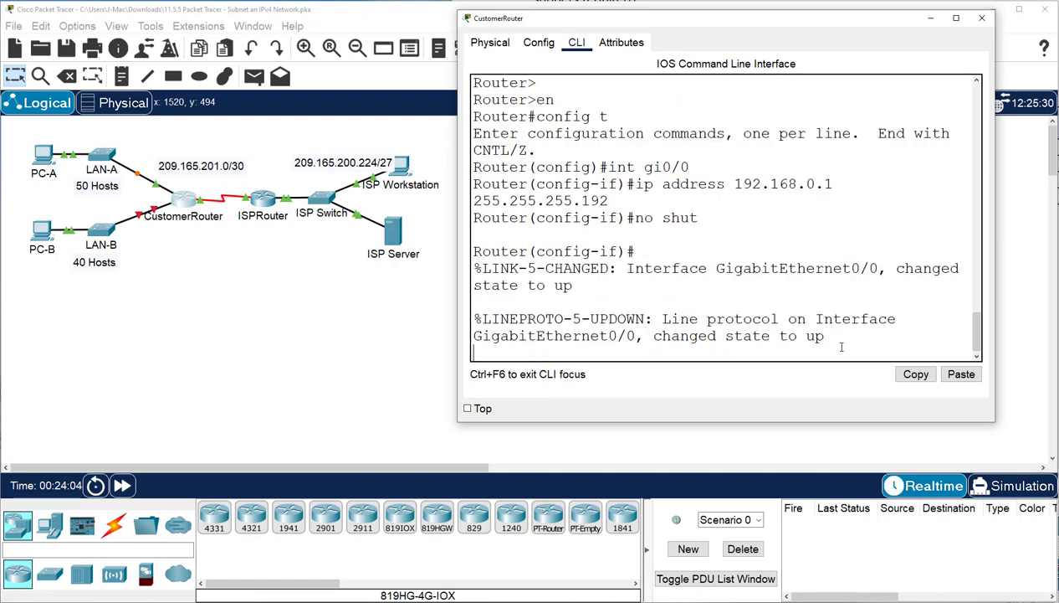
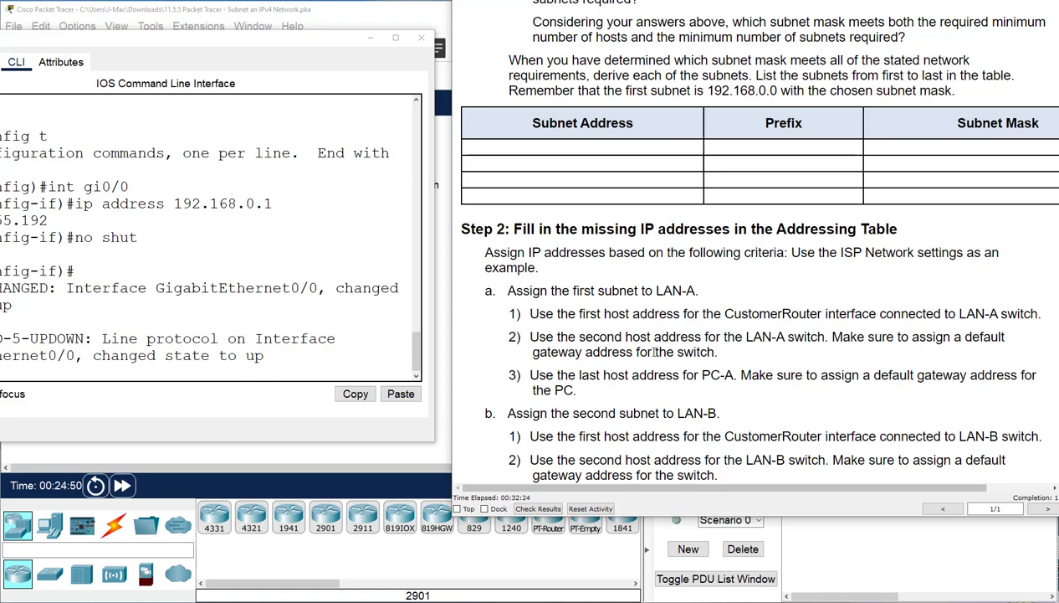
Minimize the CustomerRouter window, open the LAN-A switch's command line interface and enlarge its window.
click(371, 38)
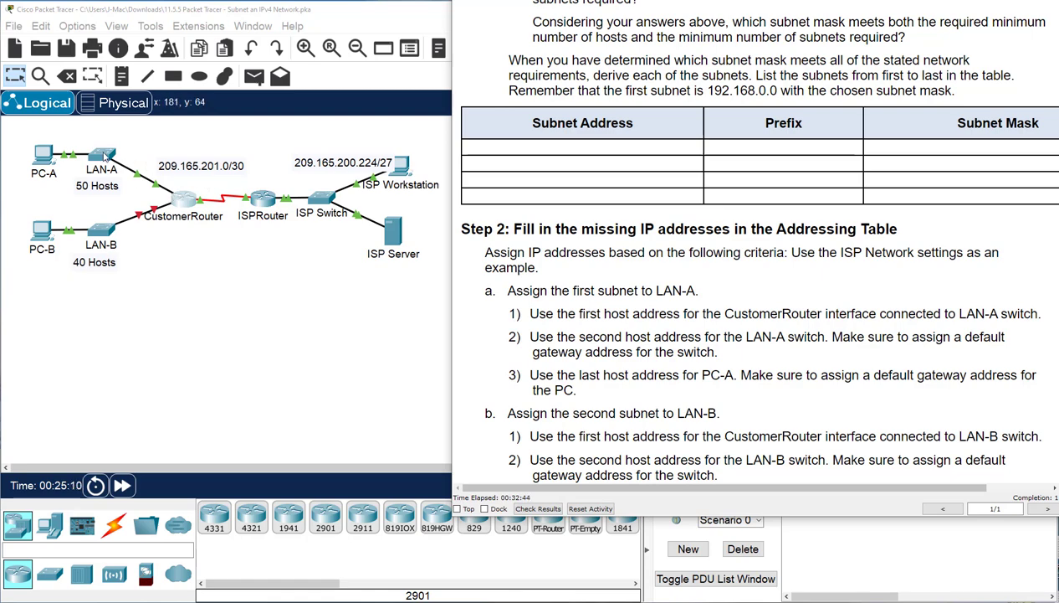
click(102, 156)
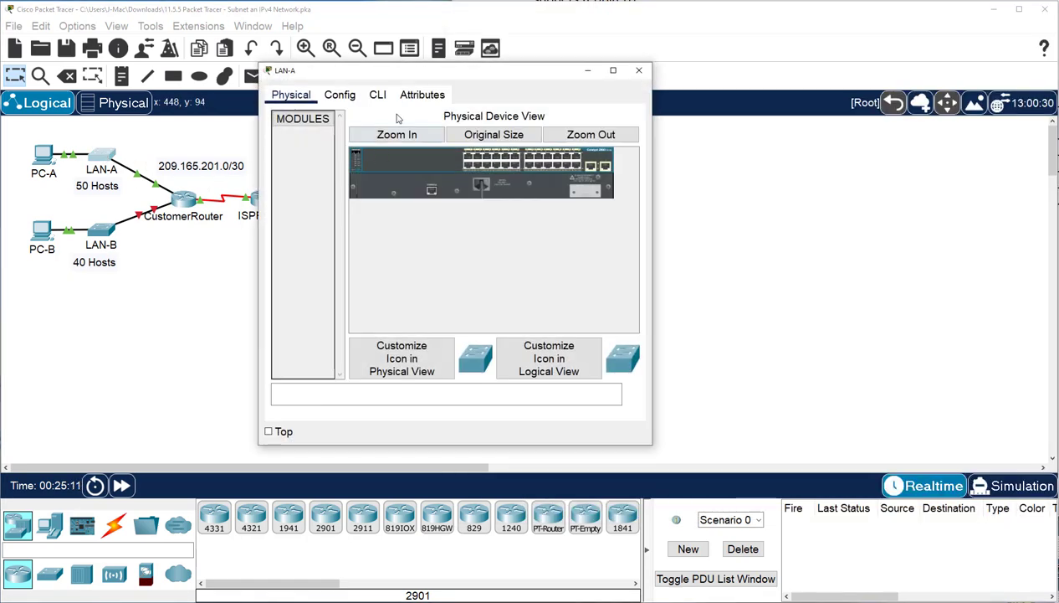
click(377, 95)
drag(443, 70, 561, 49)
drag(769, 424, 871, 435)
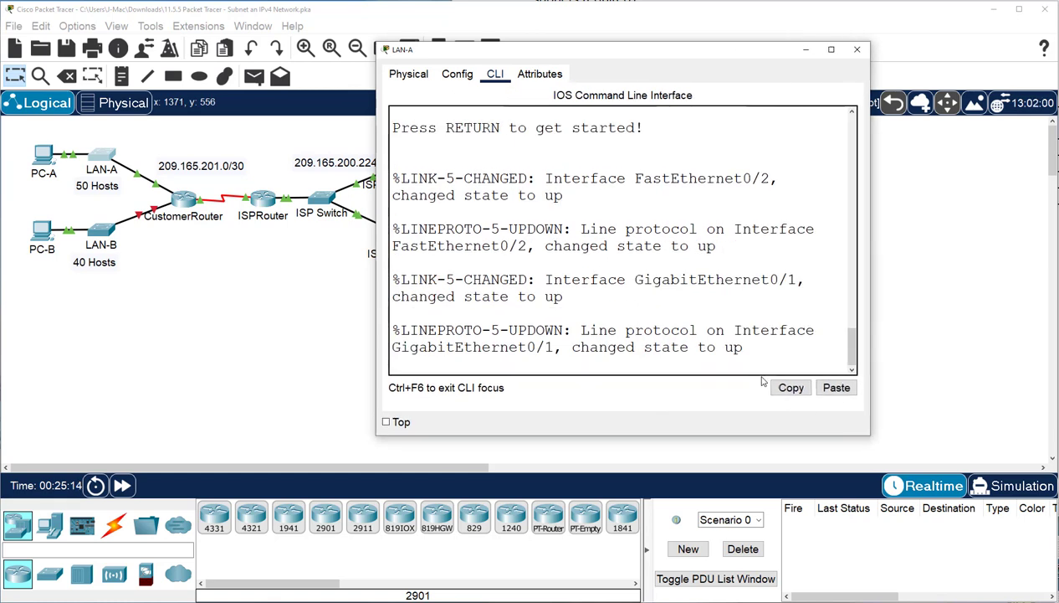
Enter privileged mode and global configuration mode on the LAN-A switch.
key(Return)
key(Return)
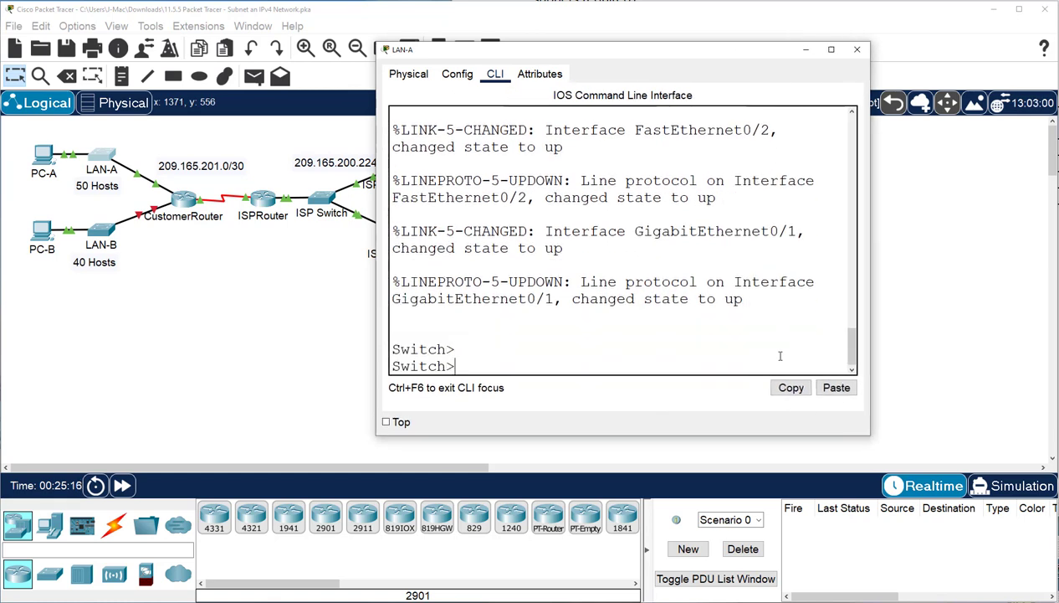
text(en)
key(Return)
text(conbfi)
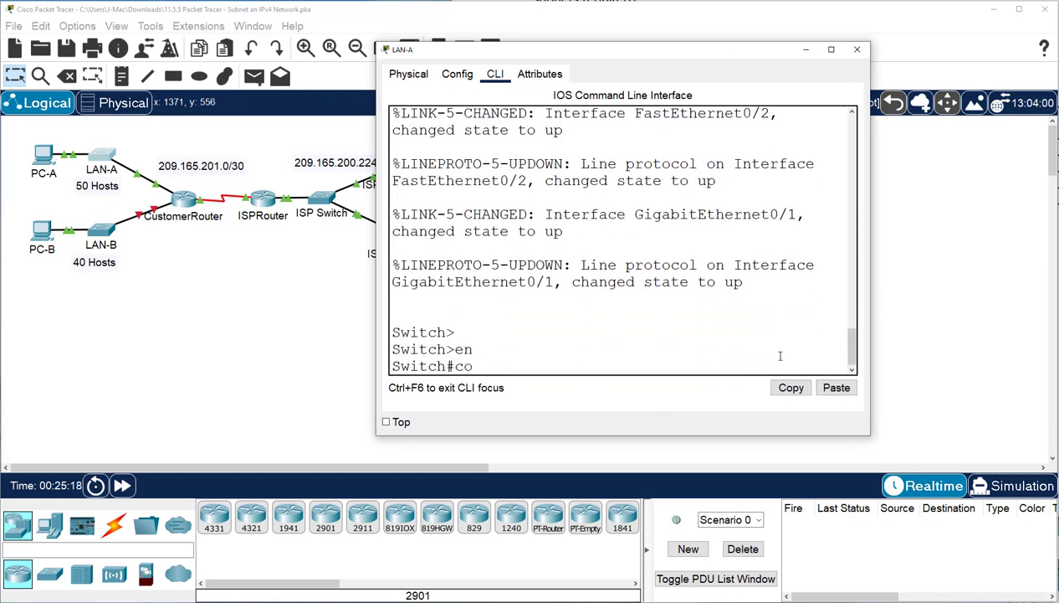
key(BackSpace)
key(BackSpace)
key(BackSpace)
key(BackSpace)
text(nfig t)
key(Return)
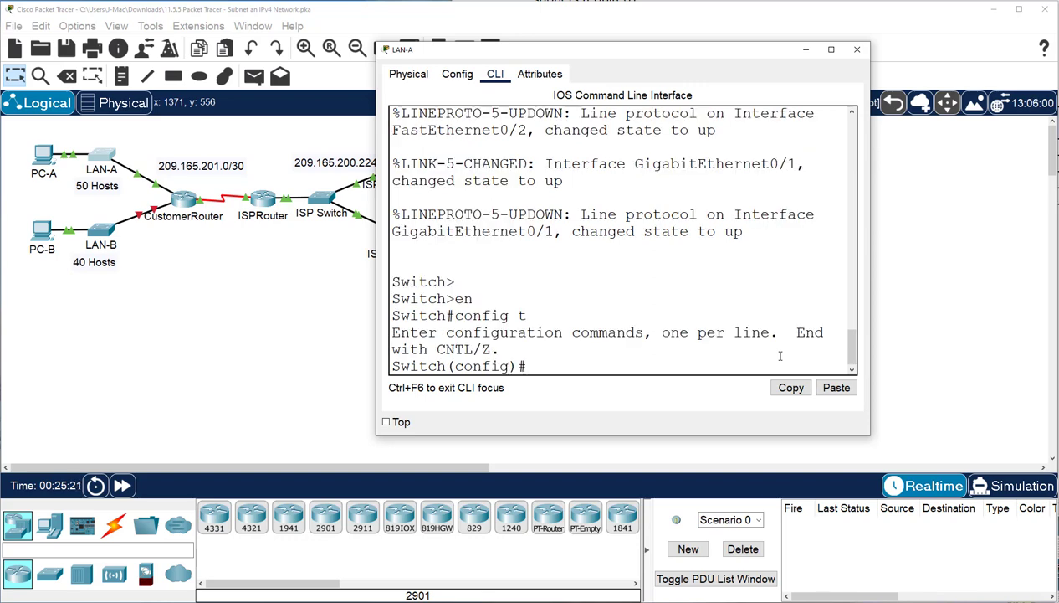
Configure LAN-A's VLAN 1 interface with IP address 192.168.0.2 and mask 255.255.255.192, enable it with no shut, and exit to global configuration.
text(int vlan 1)
key(Return)
text(ip ad)
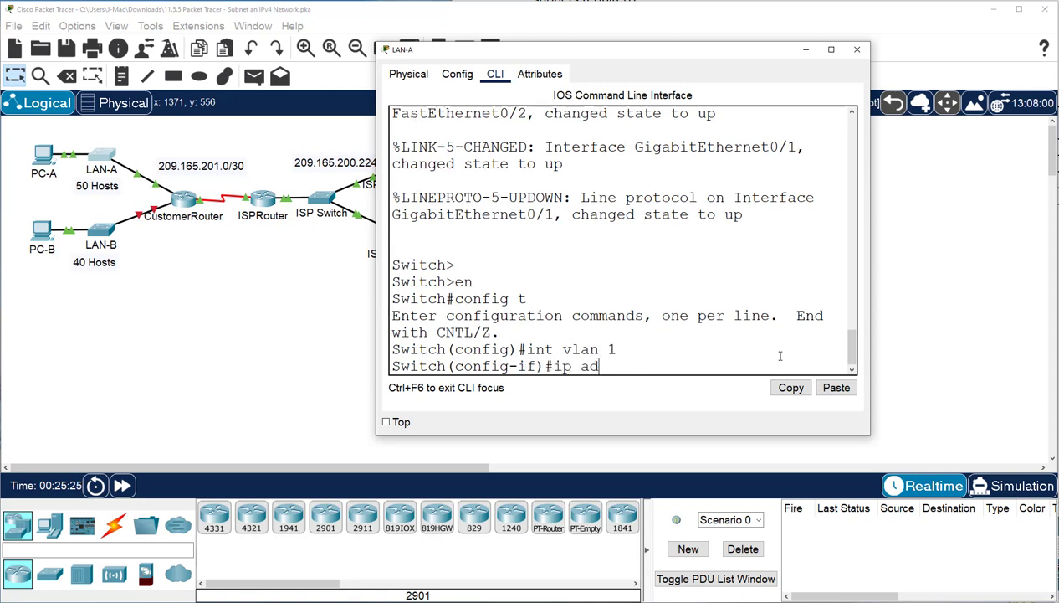
text(dress 192.)
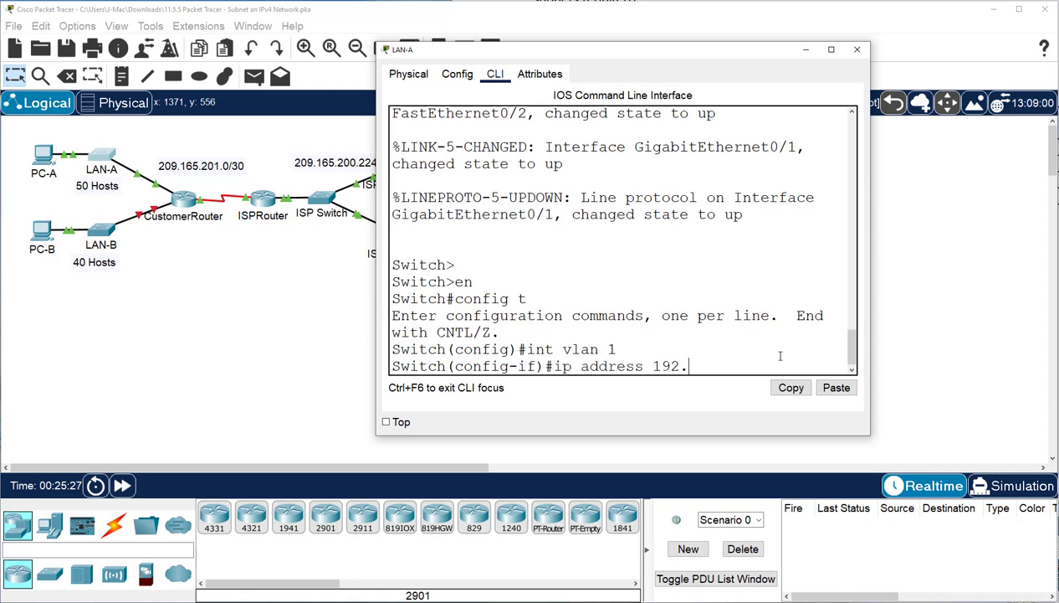
text(168.0.2 255.25)
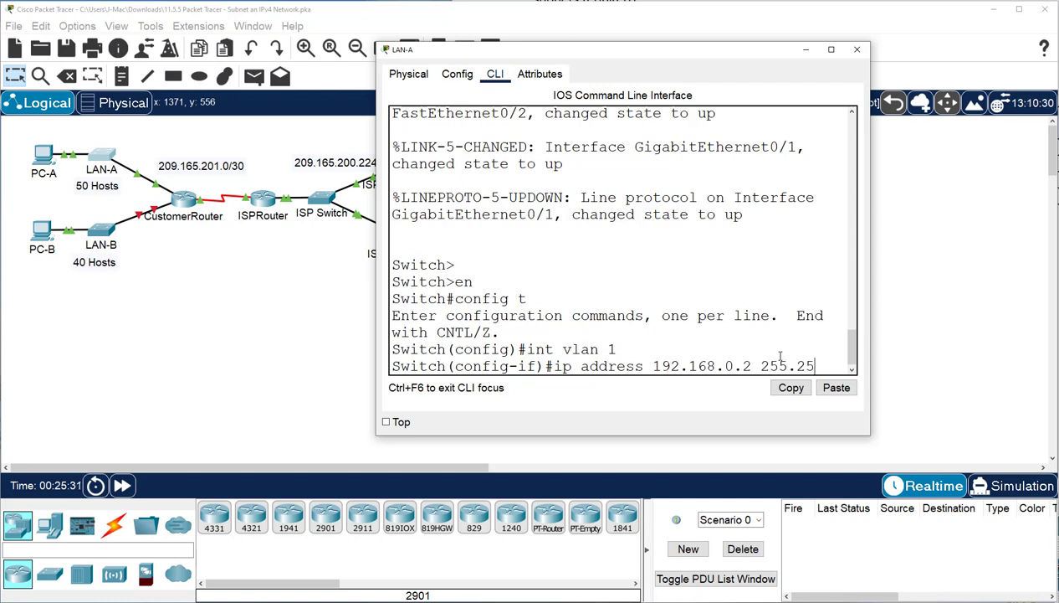
text(5.255.192)
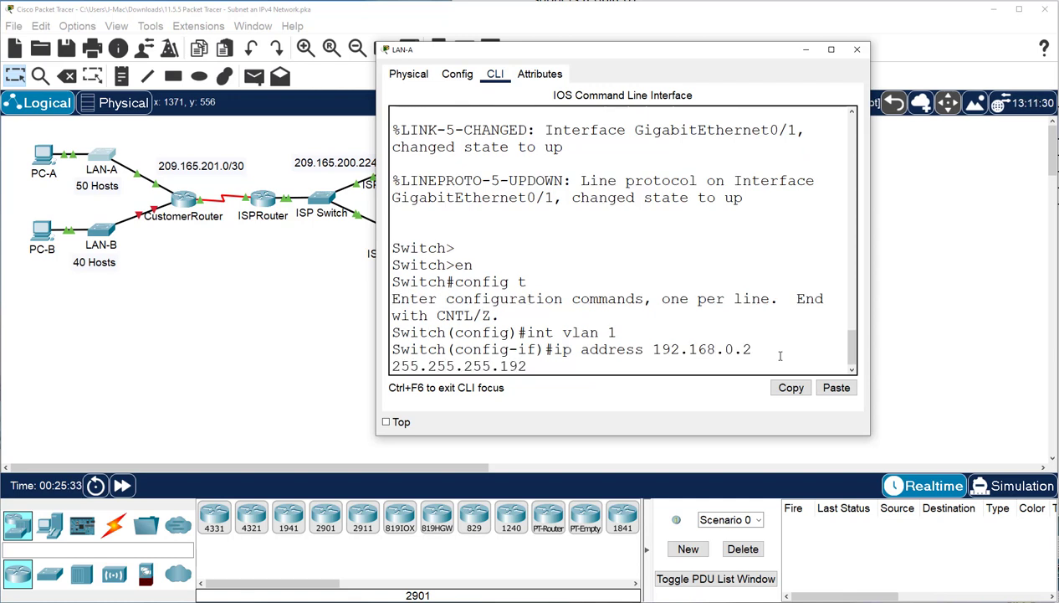
key(Return)
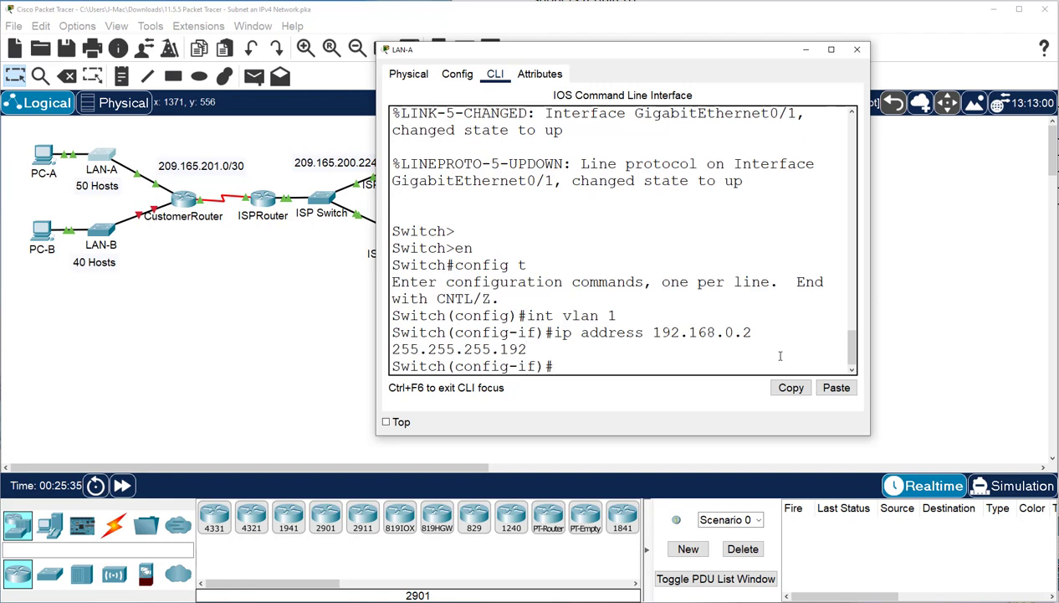
text(no shut)
key(Return)
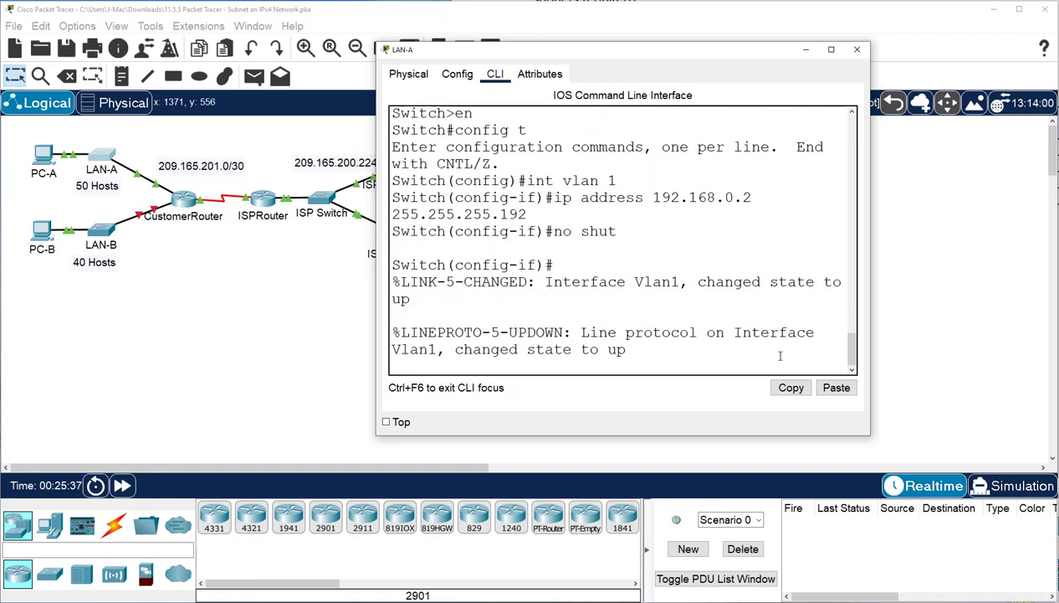
key(Return)
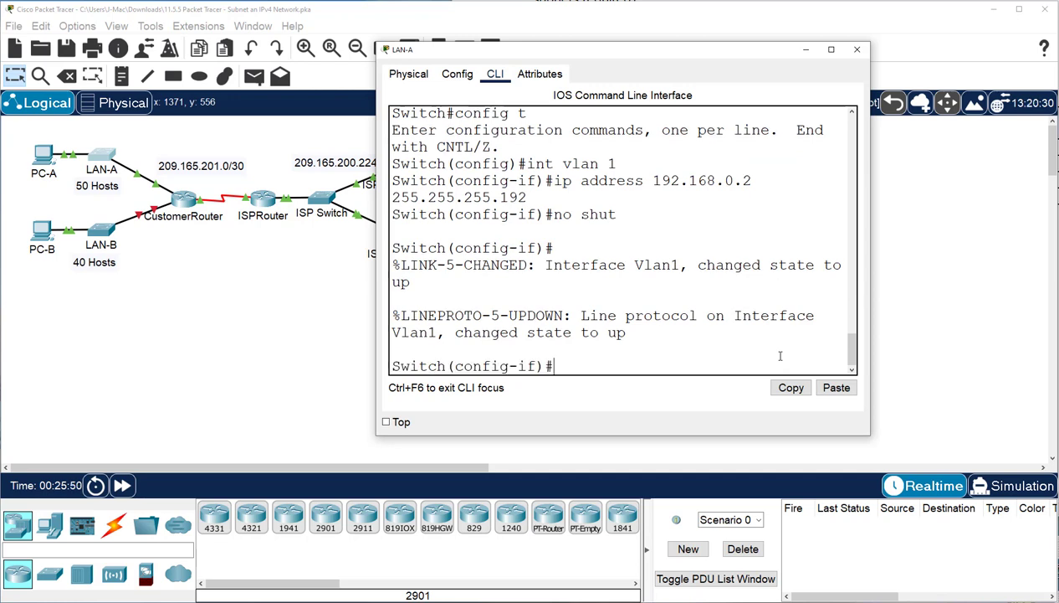
text(exit)
key(Return)
key(Return)
key(Return)
key(Return)
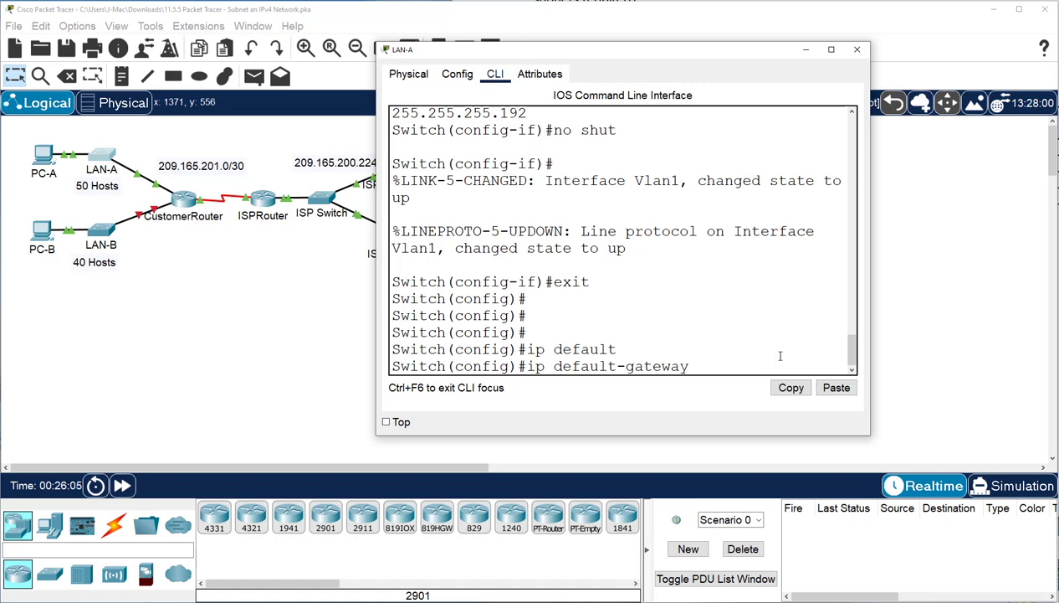
Try to set LAN-A's default gateway to 192.168.0.1 with the mask 255.255.255.192 included in the command.
text(192.168)
key(BackSpace)
text(.0.)
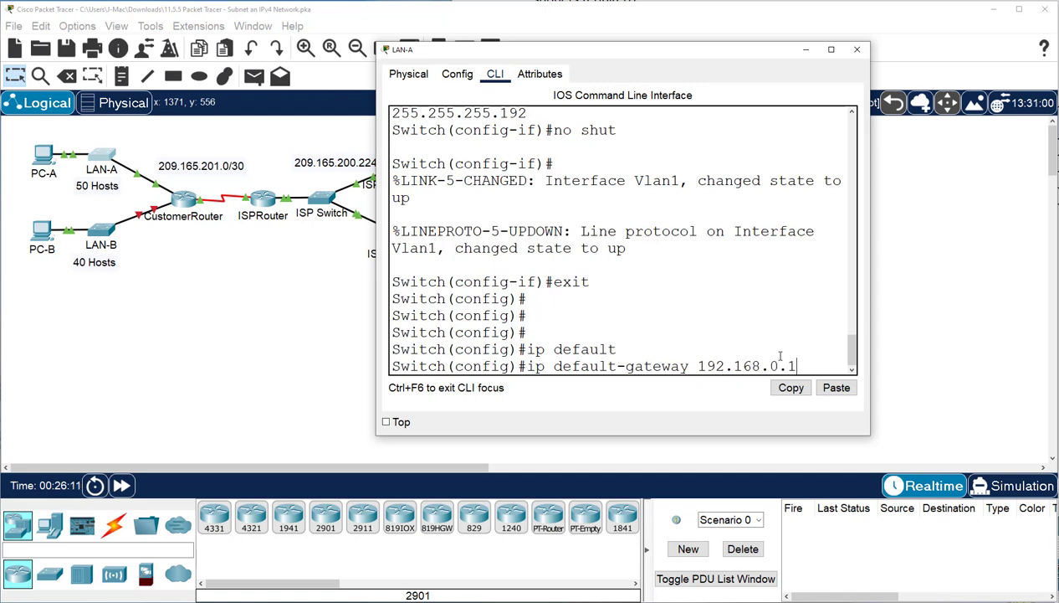
text(1 255.255.255.)
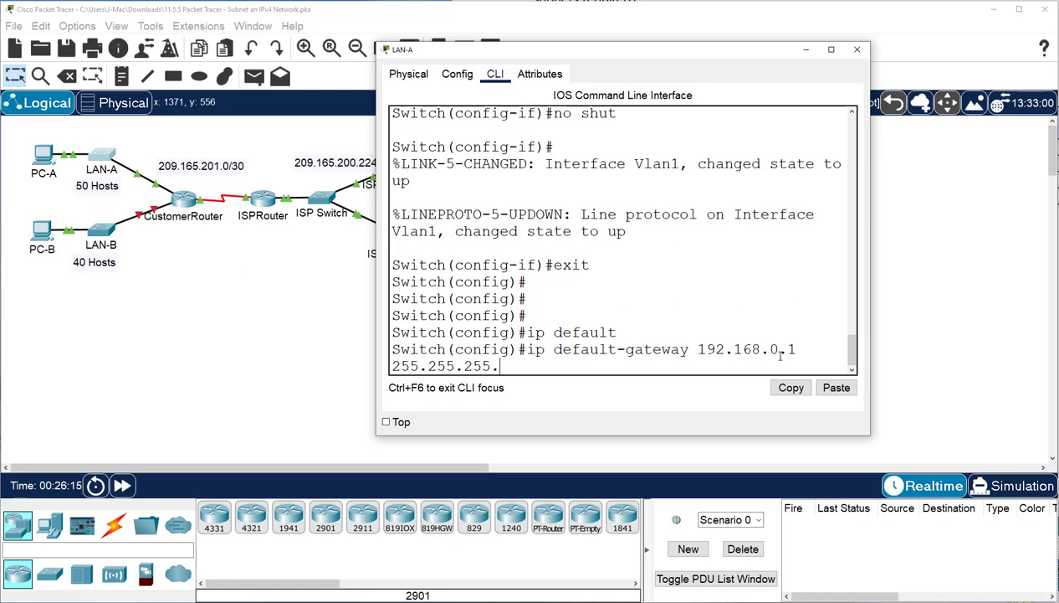
text(192)
key(Return)
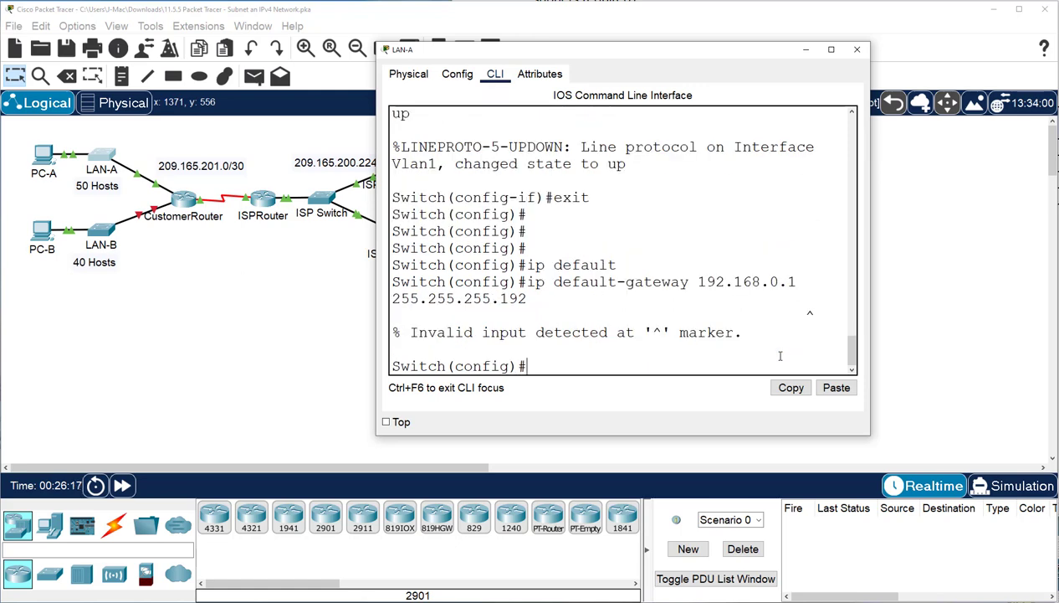
Set LAN-A's default gateway with ip default-gateway 192.168.0.1, leaving out the subnet mask.
key(Up)
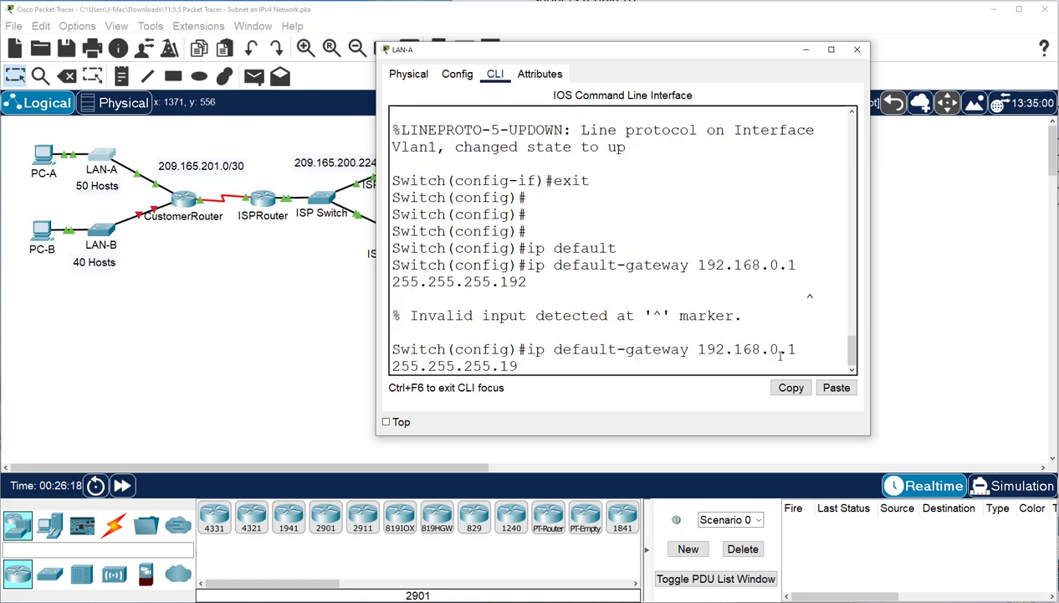
key(BackSpace)
key(BackSpace)
key(BackSpace)
key(BackSpace)
key(BackSpace)
key(BackSpace)
key(BackSpace)
key(BackSpace)
key(BackSpace)
key(BackSpace)
key(BackSpace)
key(BackSpace)
key(BackSpace)
key(BackSpace)
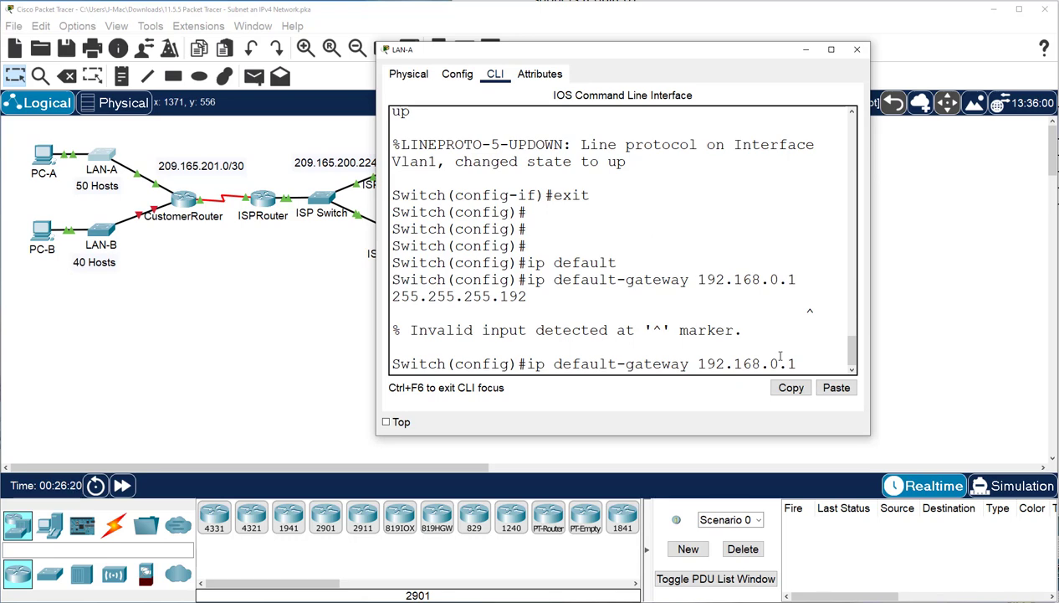
key(Return)
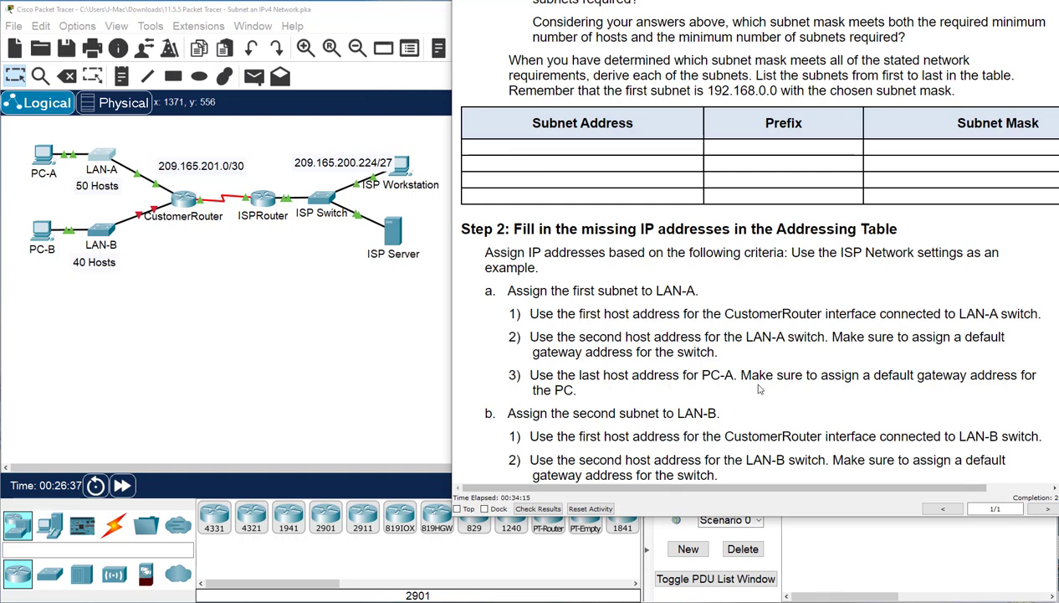
Open PC-A's IP Configuration, move its window beside the topology, and bring up the subnet table in Paint.
click(53, 167)
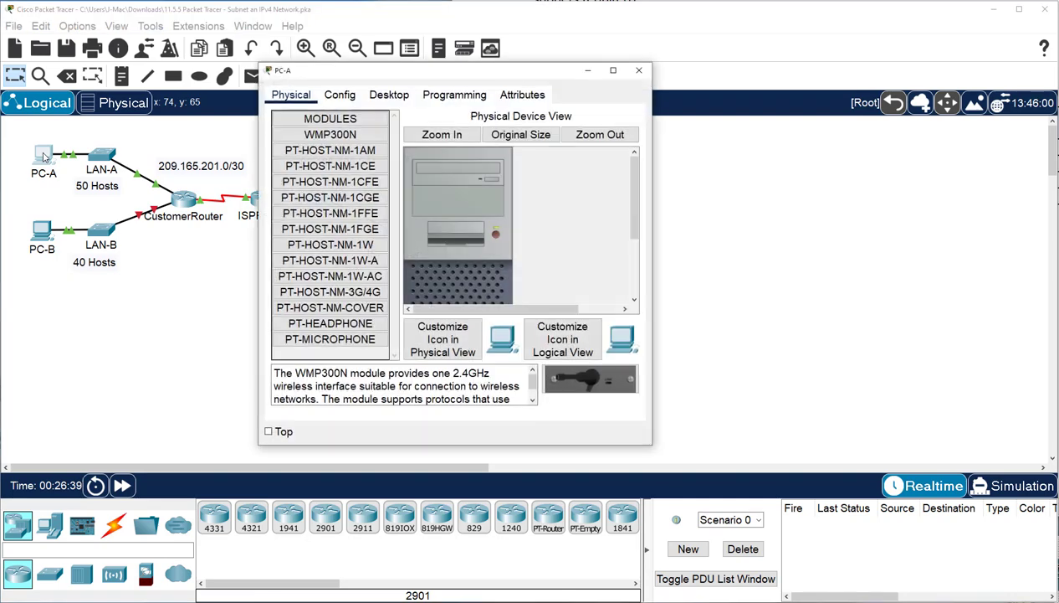
click(389, 95)
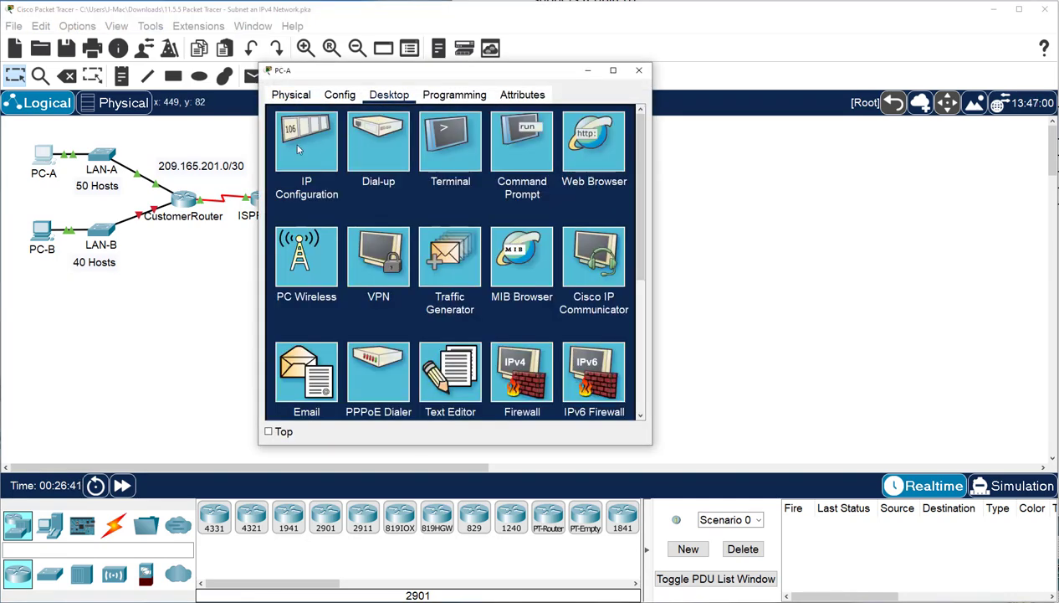
drag(408, 72, 657, 72)
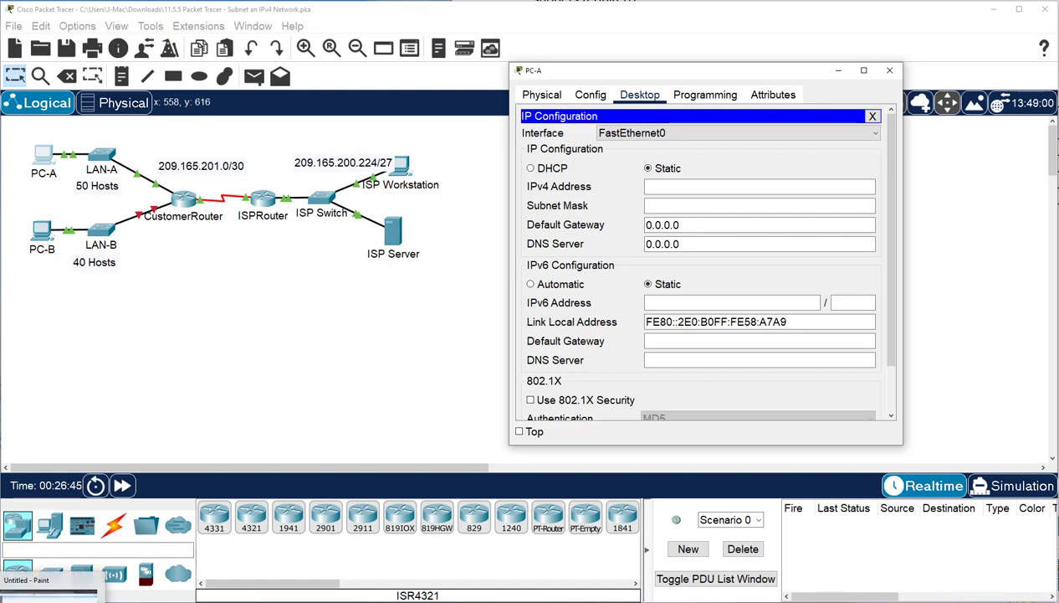
key(alt+Tab)
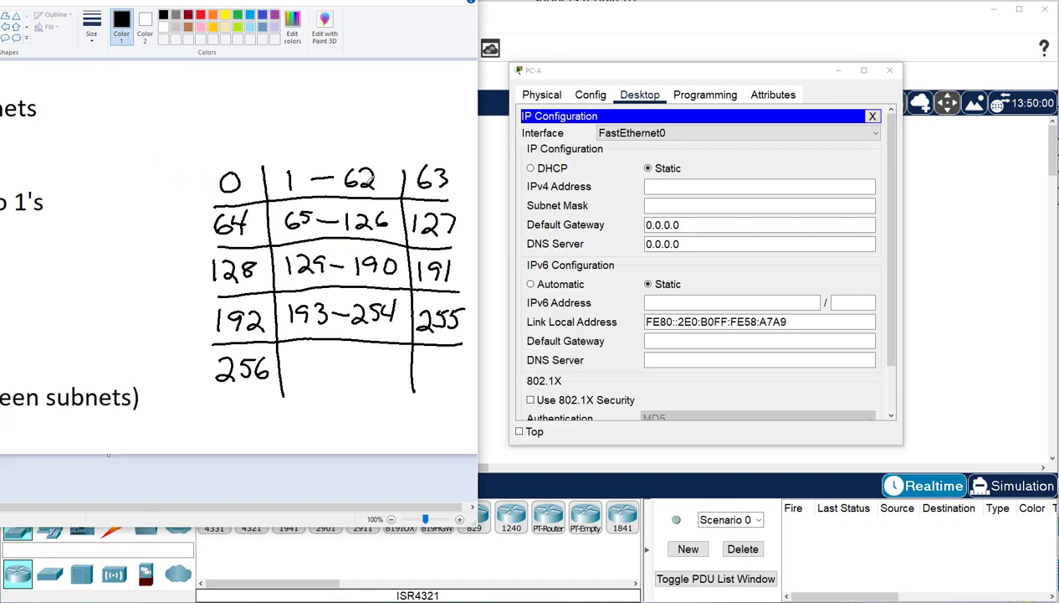
Give PC-A the static IPv4 address 192.168.0.62, subnet mask 255.255.255.192 and default gateway 192.168.0.1, and close its window.
click(680, 188)
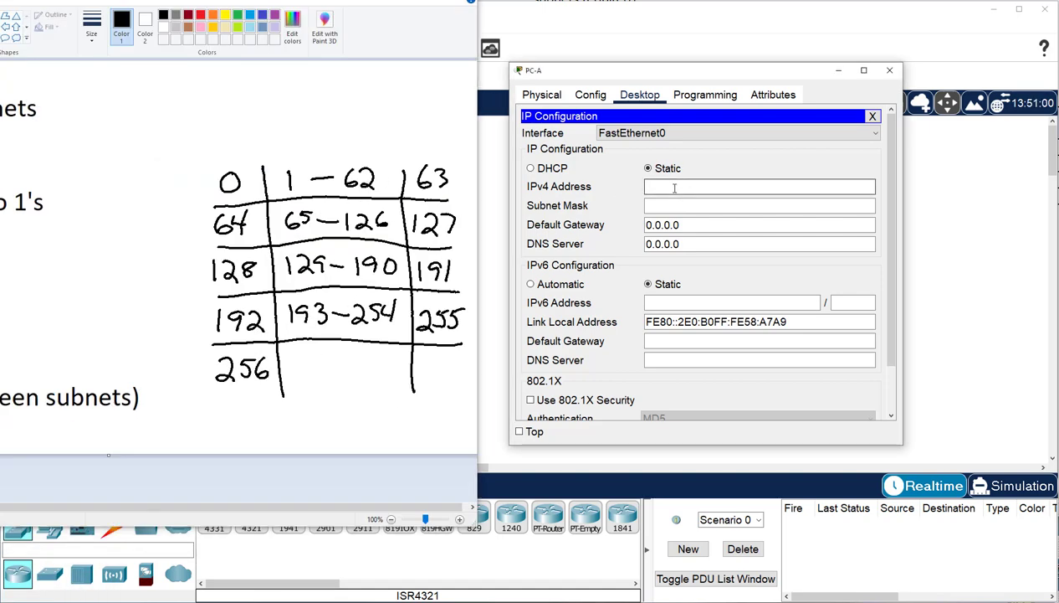
text(192.168.0.62)
click(700, 206)
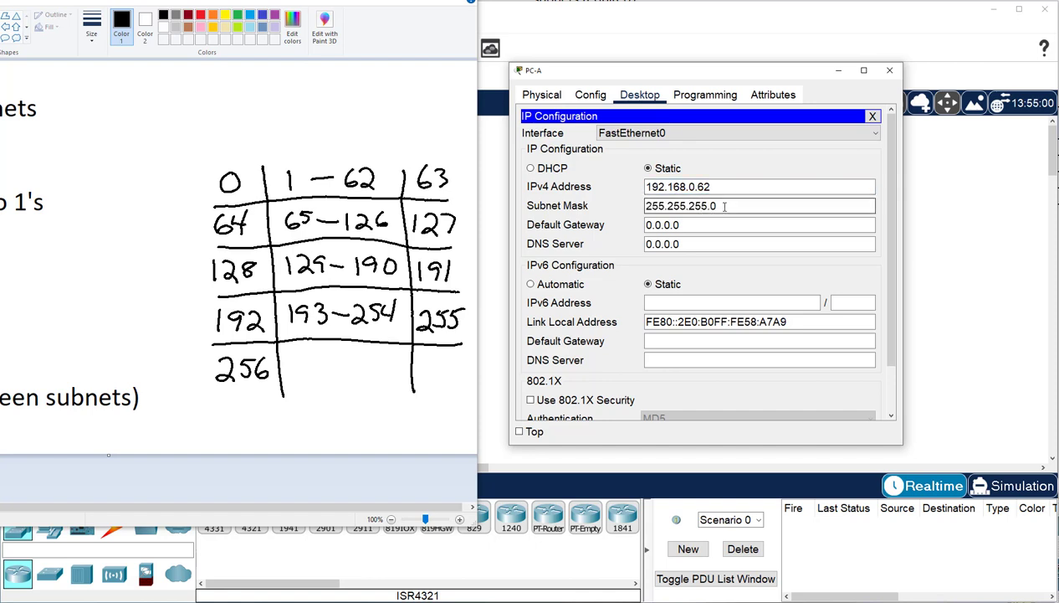
key(BackSpace)
text(192)
click(685, 224)
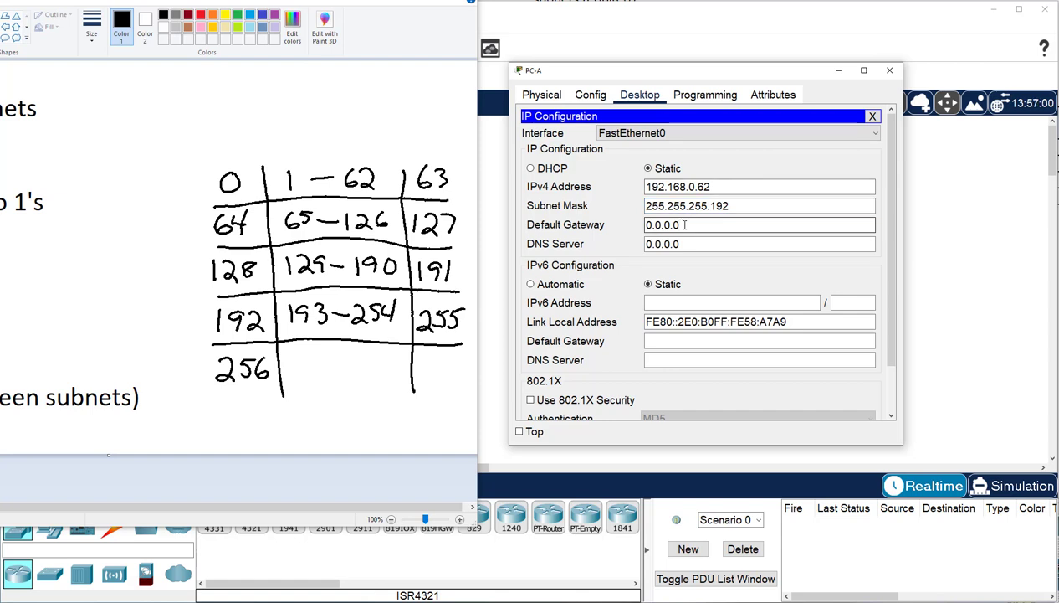
key(BackSpace)
key(BackSpace)
key(BackSpace)
key(BackSpace)
key(BackSpace)
key(BackSpace)
text(192.168.0.1)
click(890, 69)
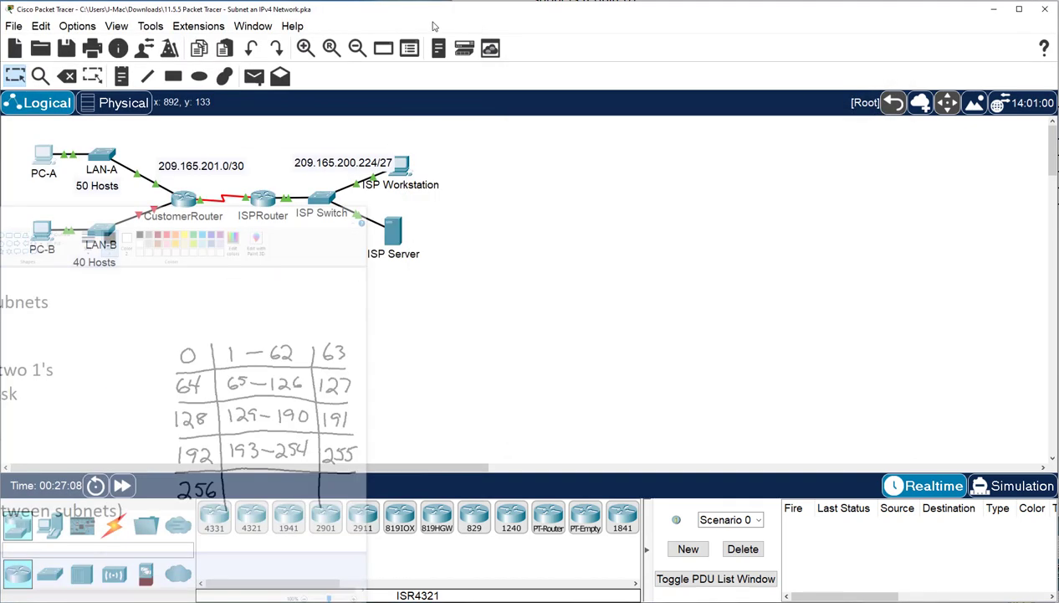
Check the activity results by reviewing the assessment items for CustomerRouter, LAN-A and PC-A, and close the results.
key(alt+Tab)
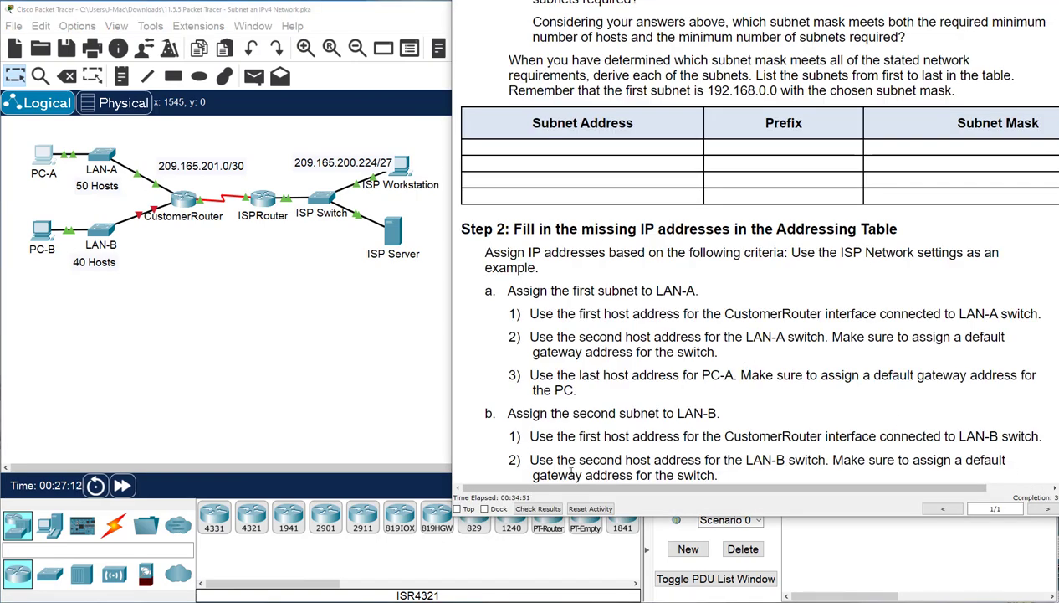
click(539, 508)
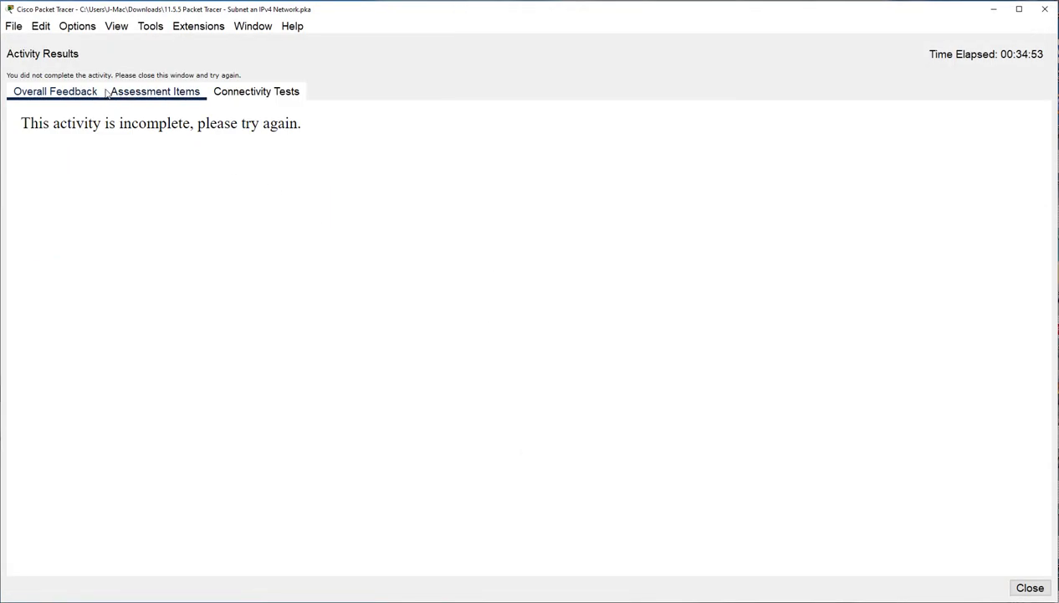
click(109, 92)
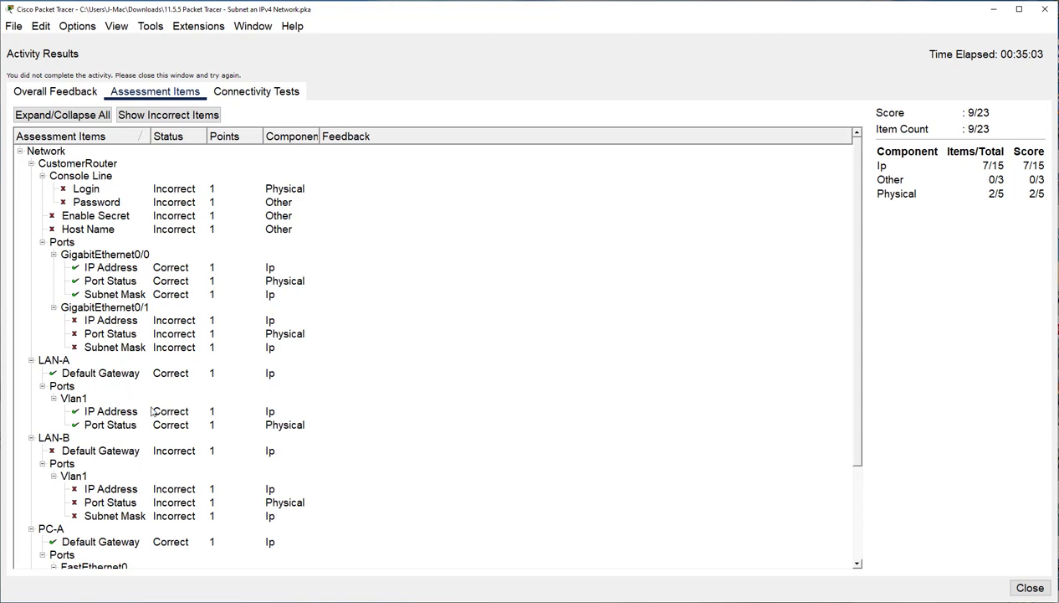
click(1028, 587)
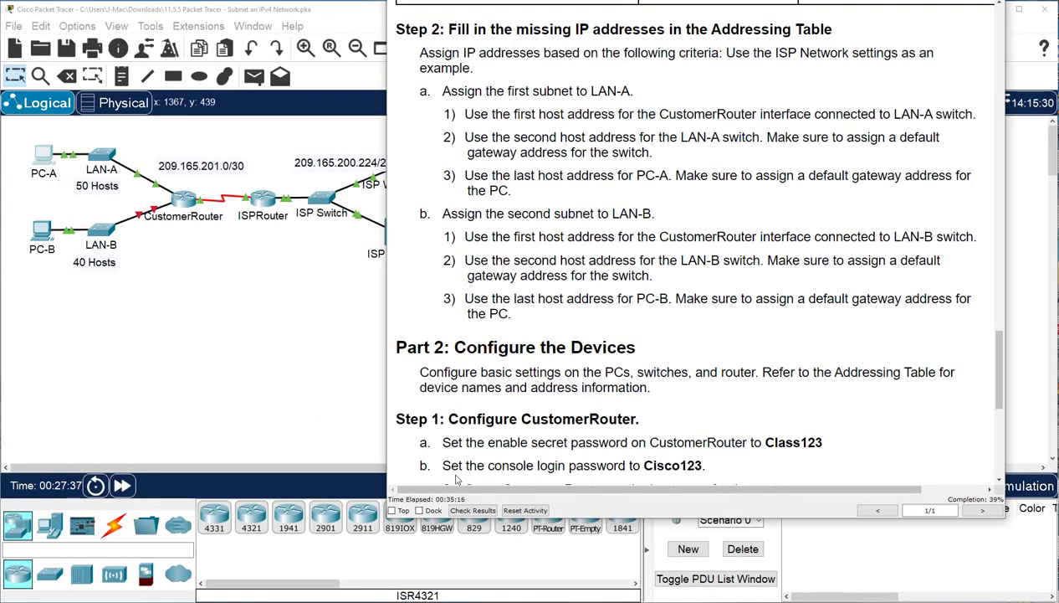
Compare the second subnet's host range in the Paint table with the LAN-B addressing instructions, and return to the topology.
key(alt+Tab)
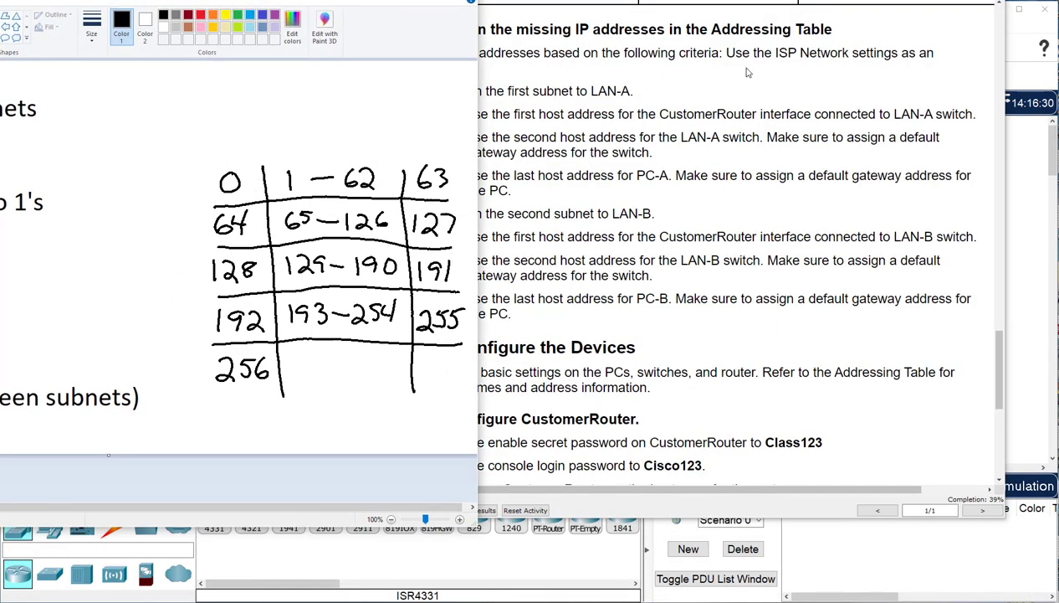
drag(774, 6, 863, 2)
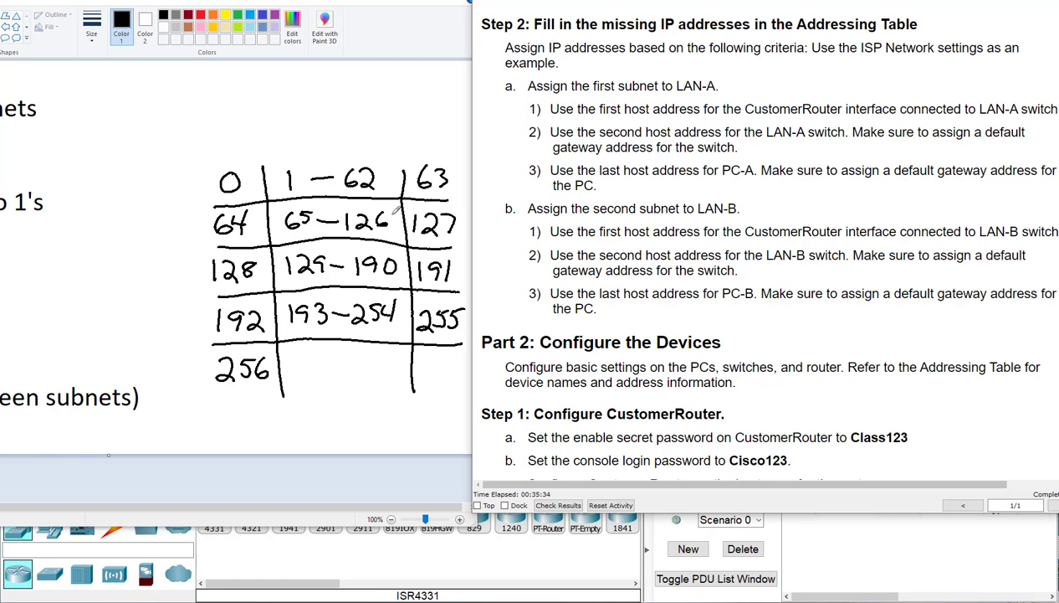
key(alt+Tab)
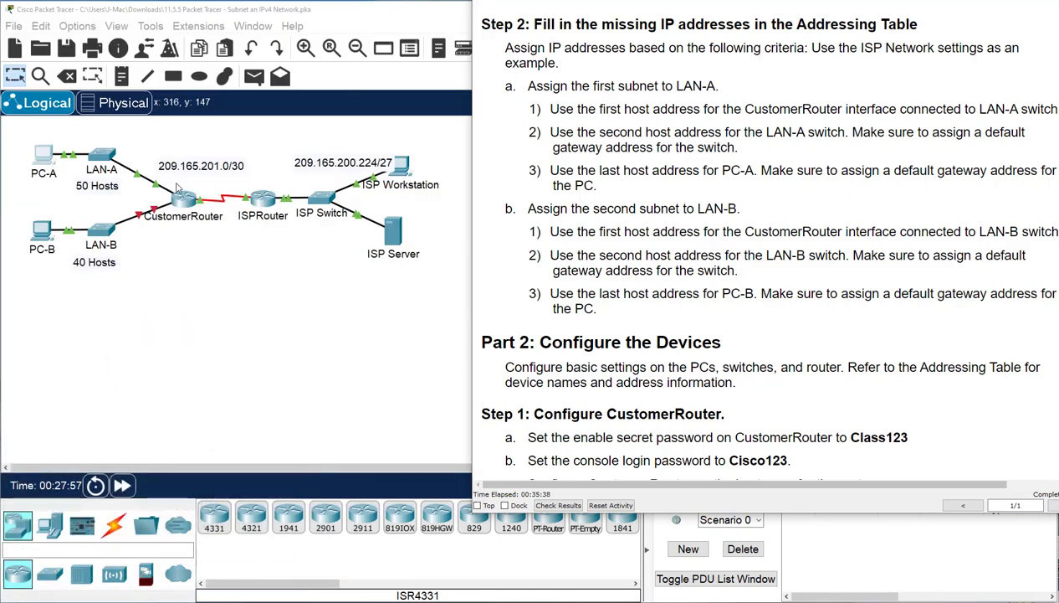
In the preferences, switch Always Show Port Labels in Logical Workspace on and back off, keeping Show Port Labels When Mouse Over enabled.
click(77, 25)
click(94, 41)
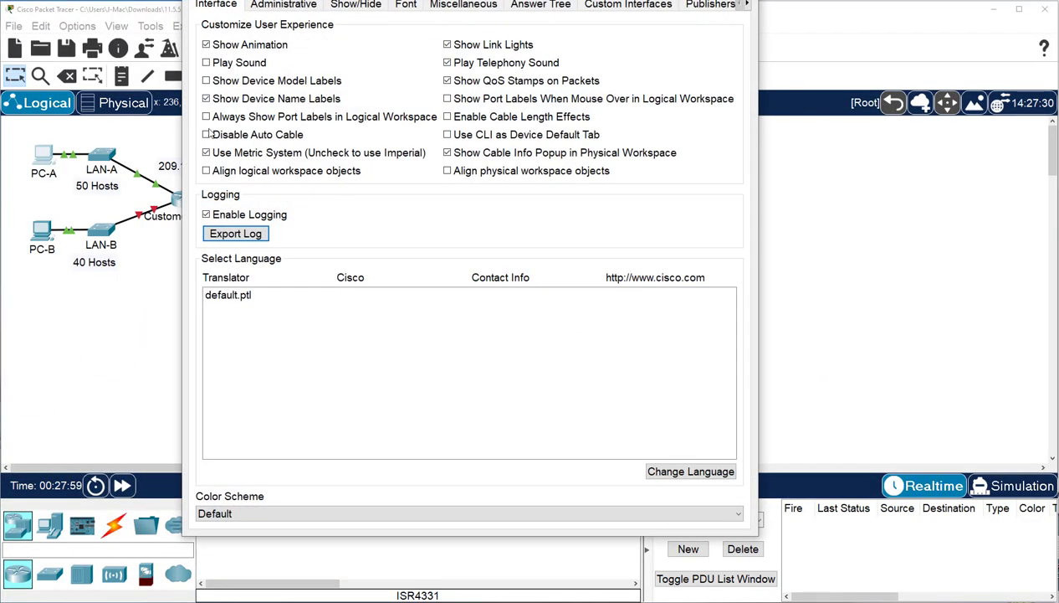
click(206, 117)
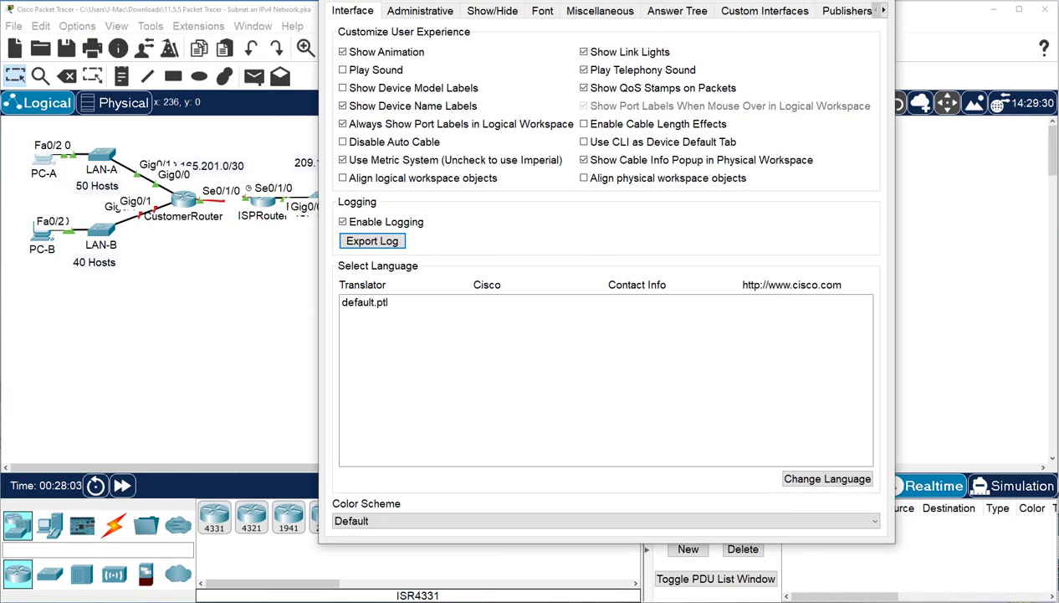
click(344, 125)
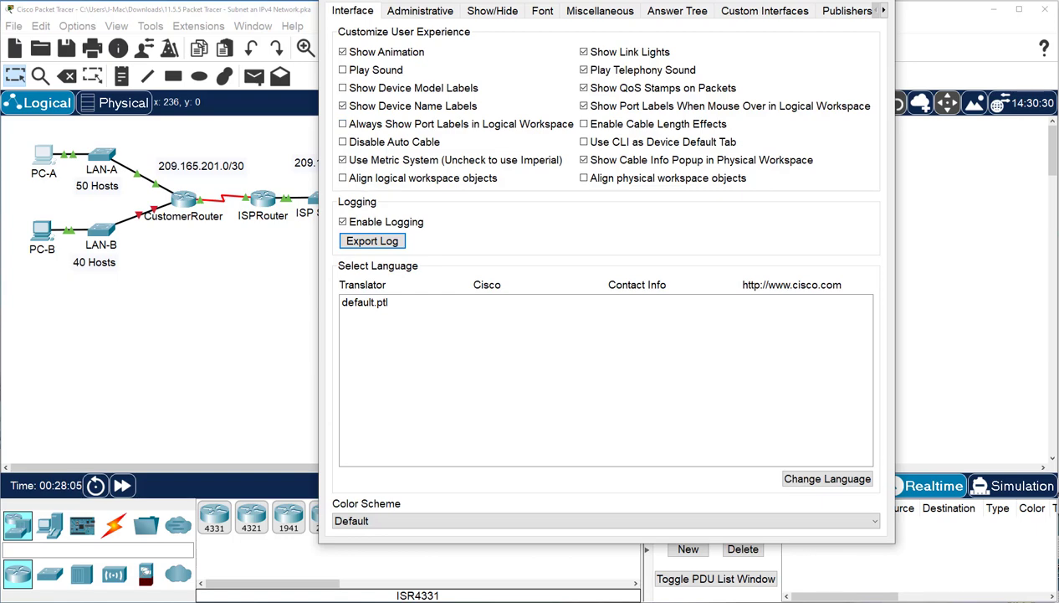
Close the preferences and place an enlarged CustomerRouter command-line window beside the Part 2 device configuration instructions.
key(Escape)
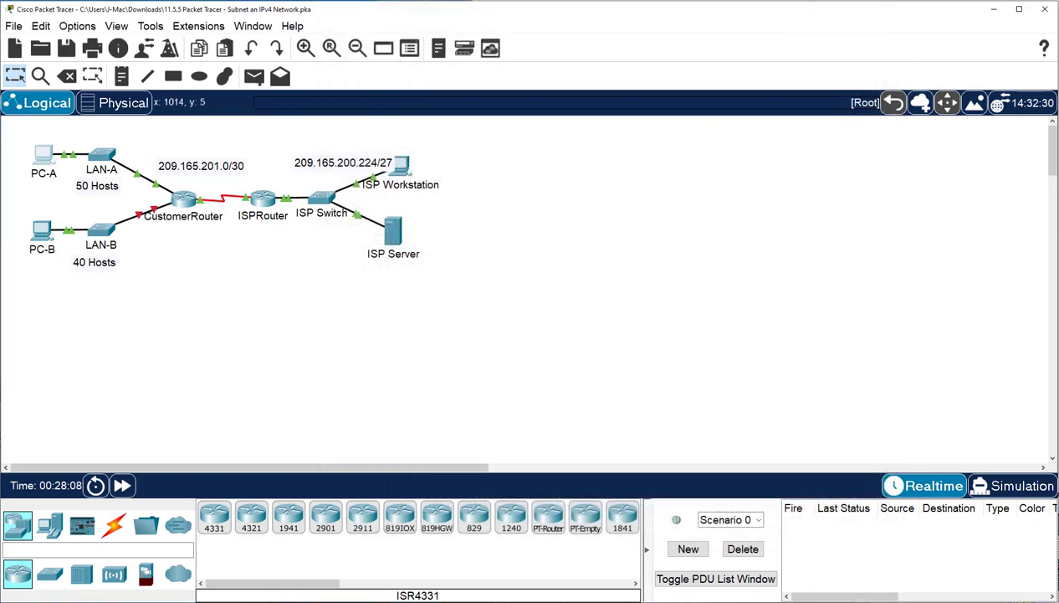
key(alt+Tab)
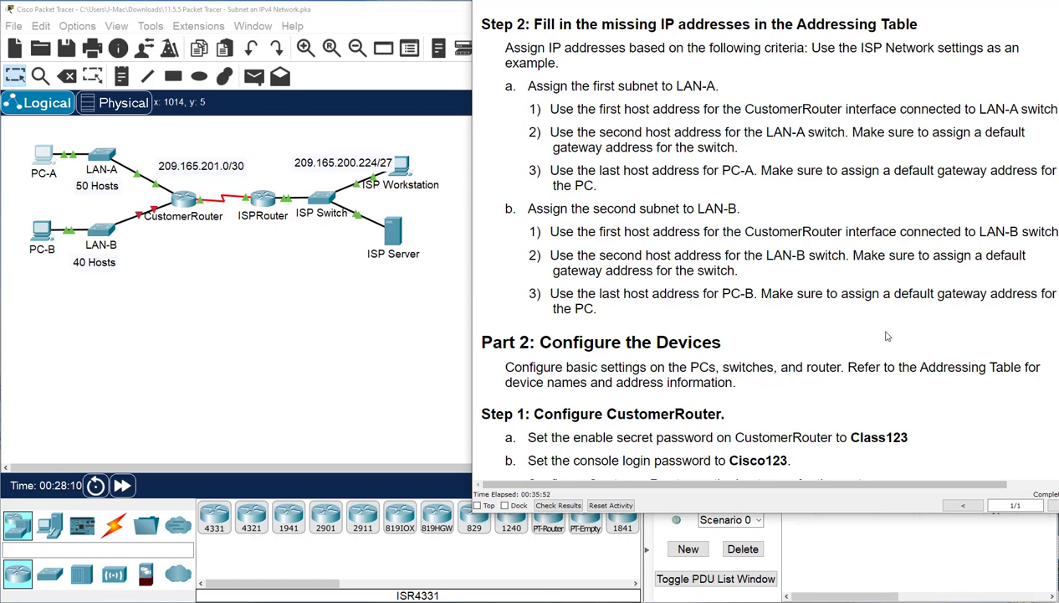
scroll(804, 310, down, 3)
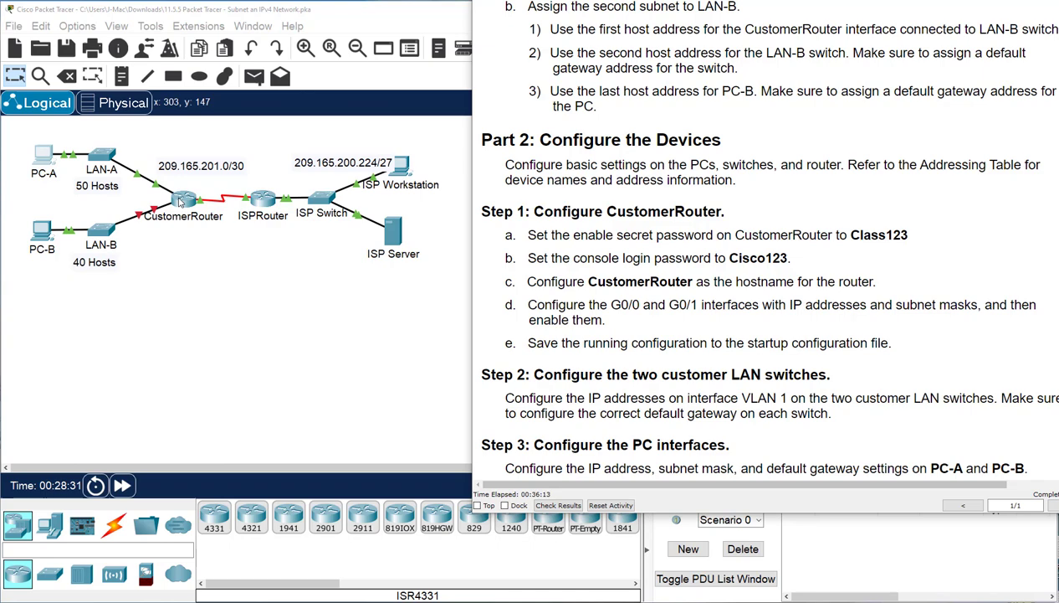
click(183, 201)
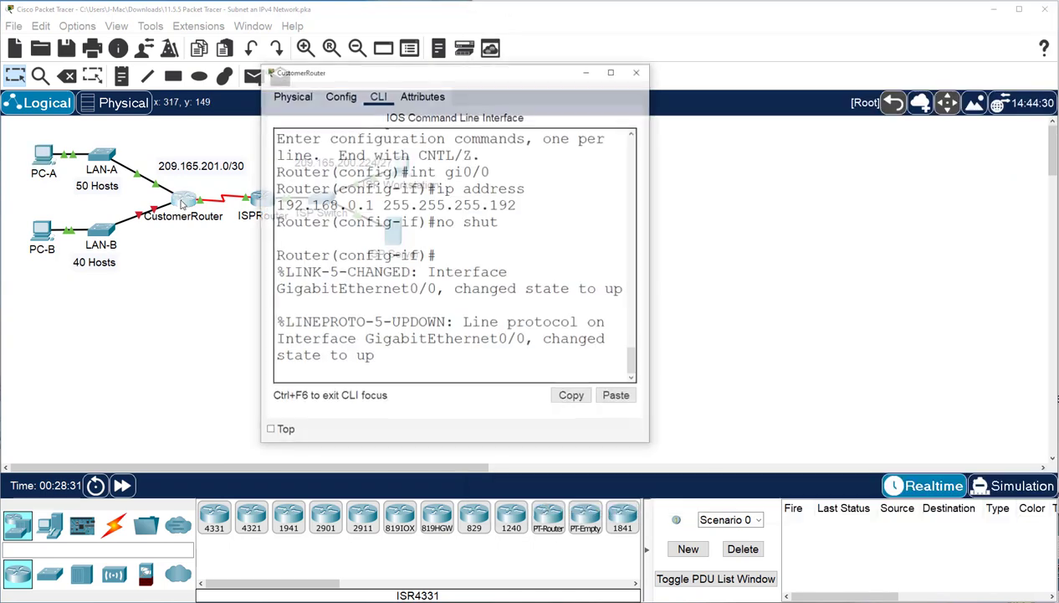
drag(564, 72, 323, 50)
key(alt+Tab)
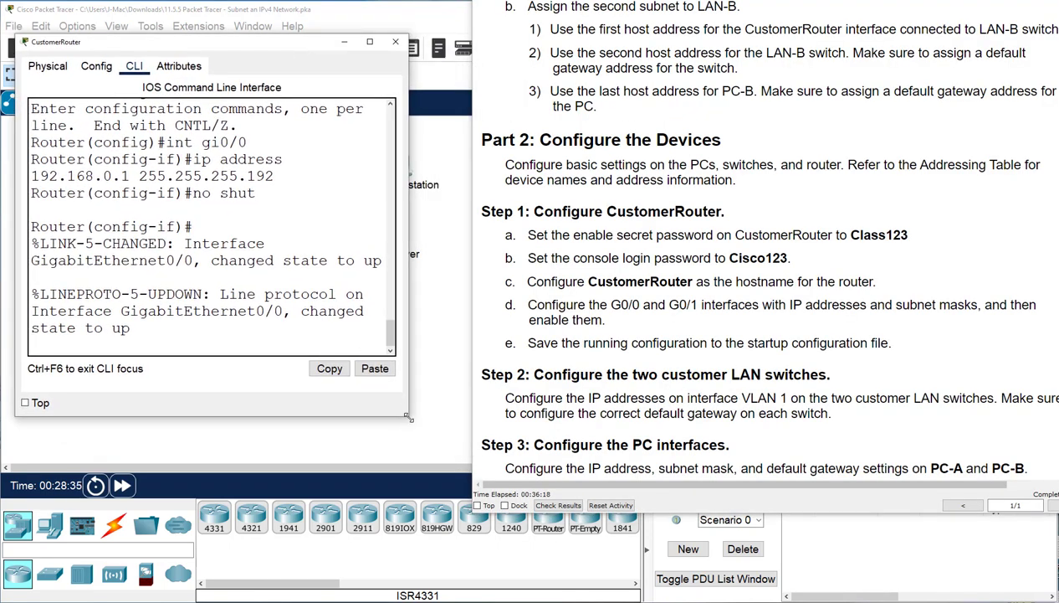
drag(410, 416, 466, 423)
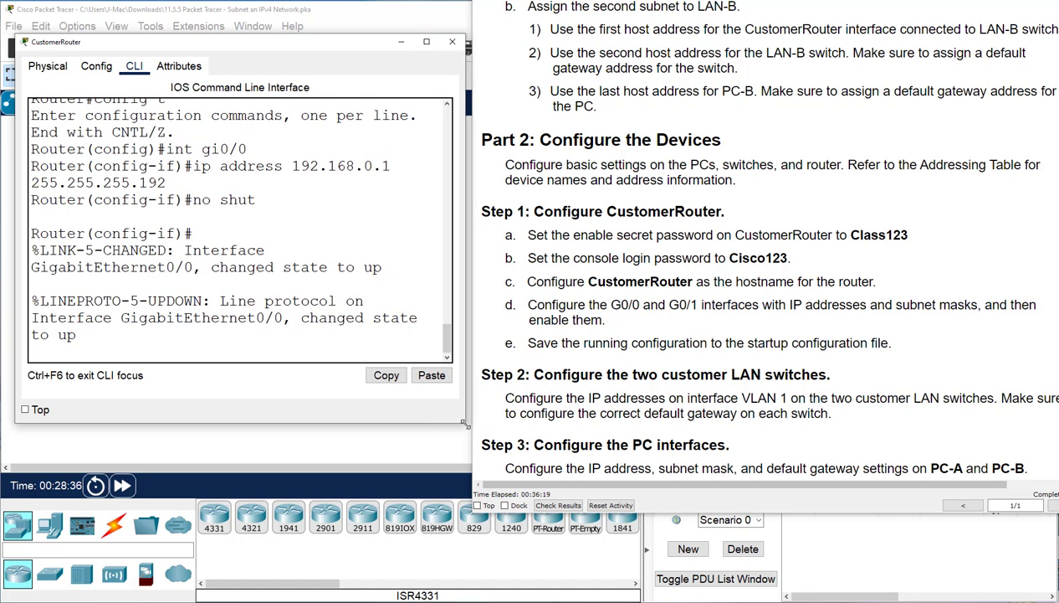
Leave interface configuration mode on CustomerRouter and set the enable secret password specified in the instructions.
click(257, 350)
key(Return)
key(Return)
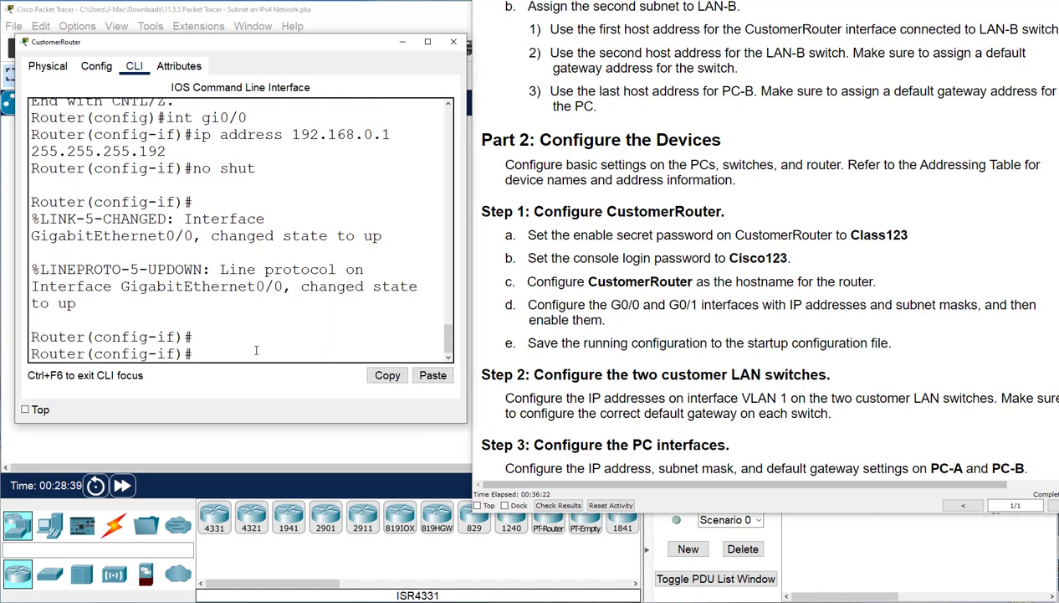
text(exit)
key(Return)
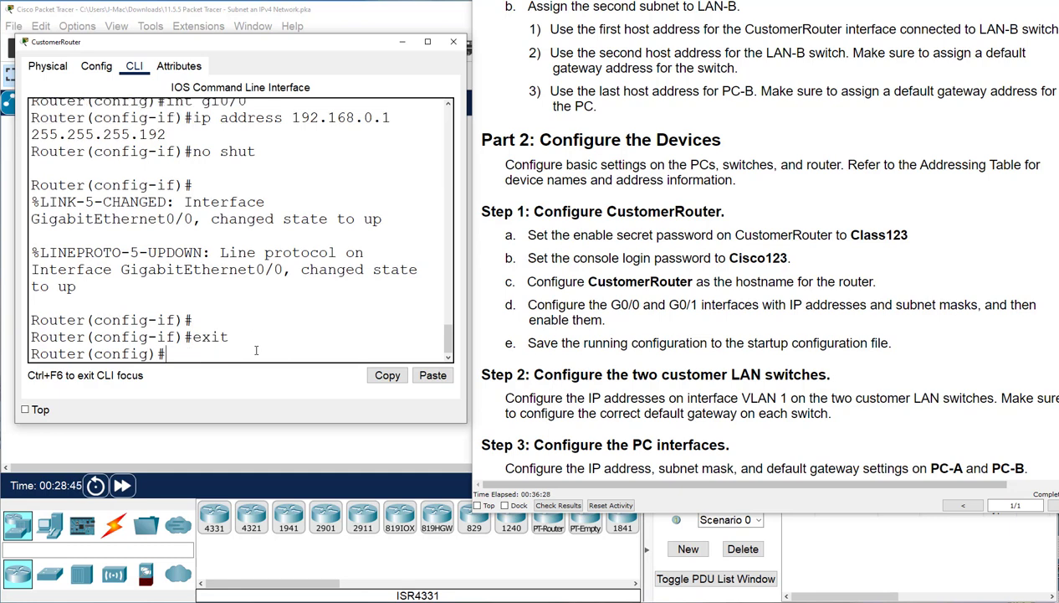
text(enal)
text(bl)
text(e secret)
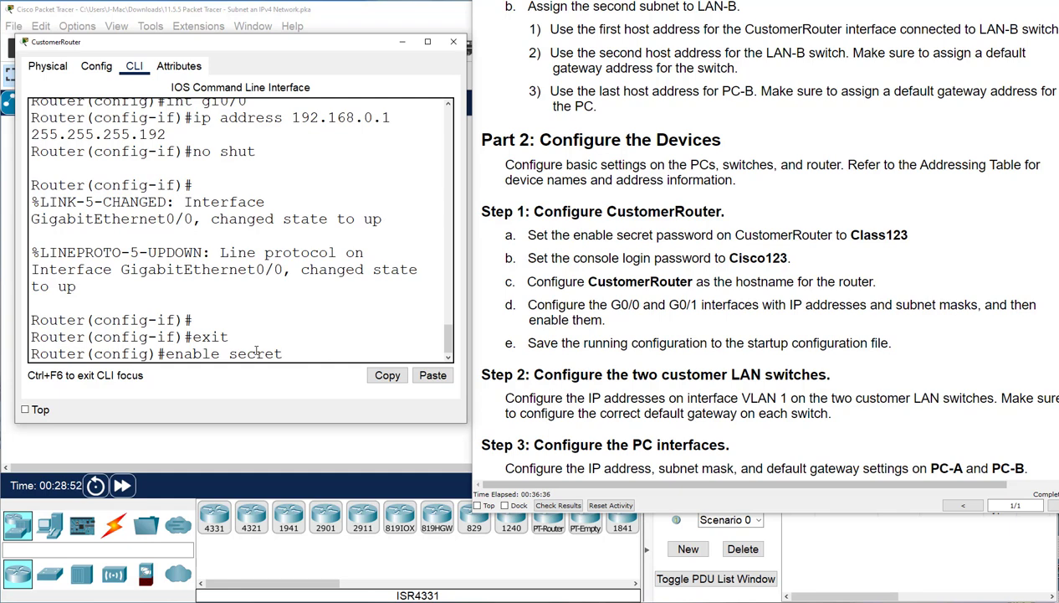
text(s123)
key(Return)
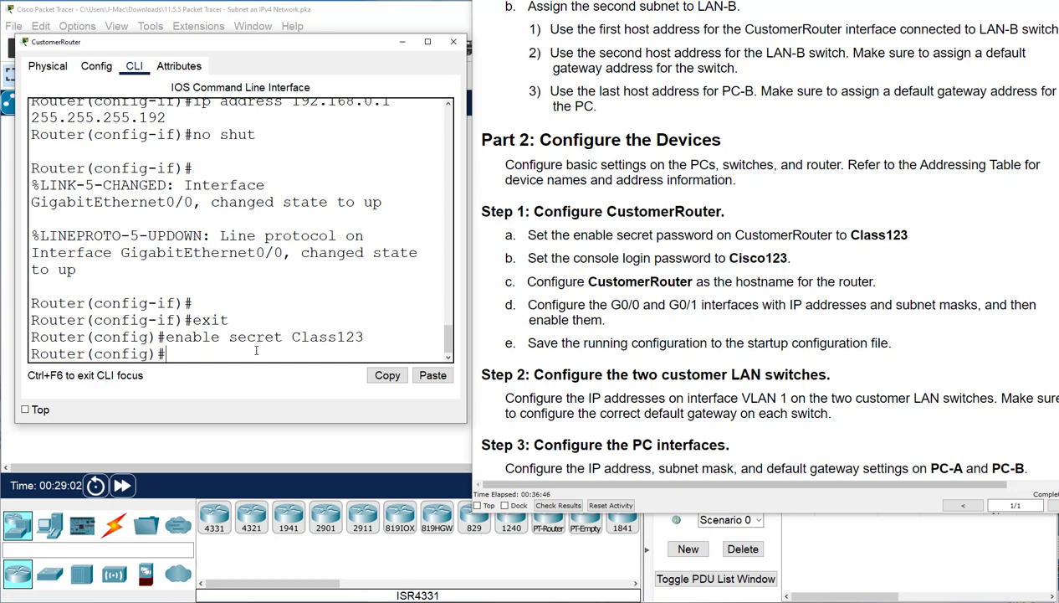
On line console 0, set the console password specified in the instructions, enable login and return to global configuration mode.
text(line conso)
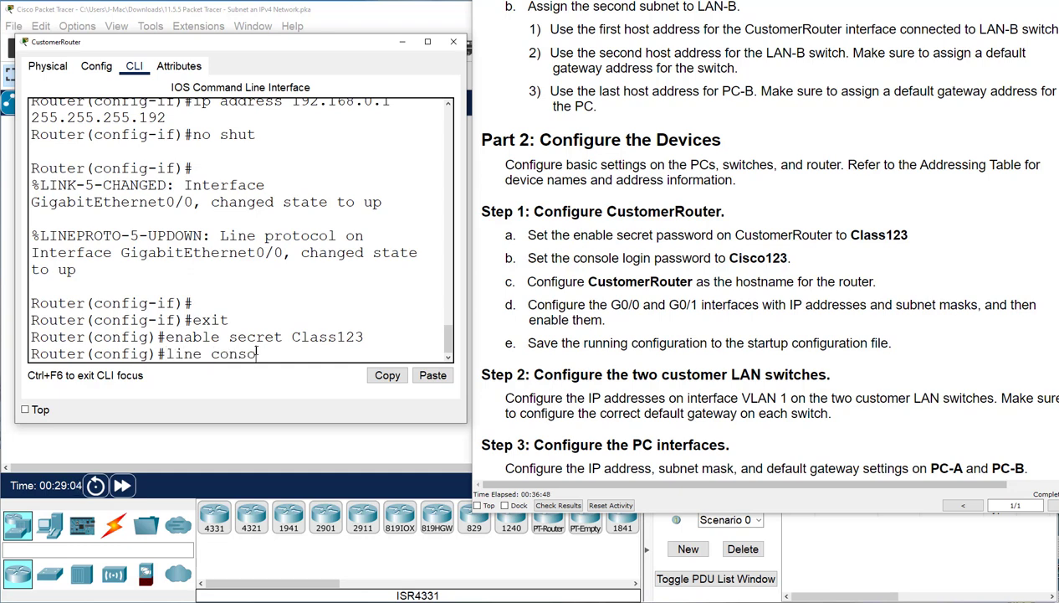
text(le 0)
key(Return)
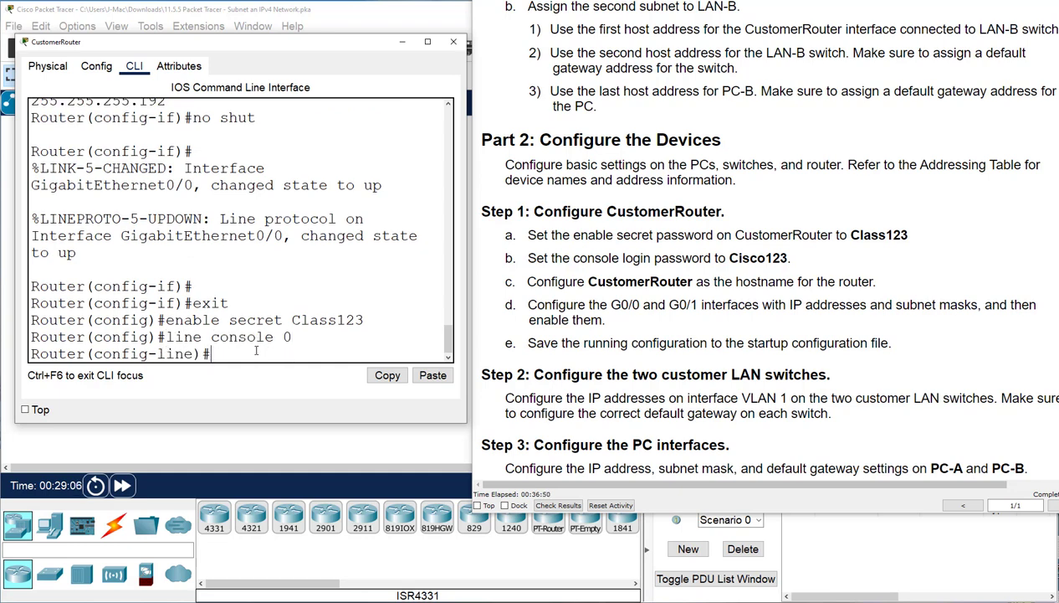
text(password Cis)
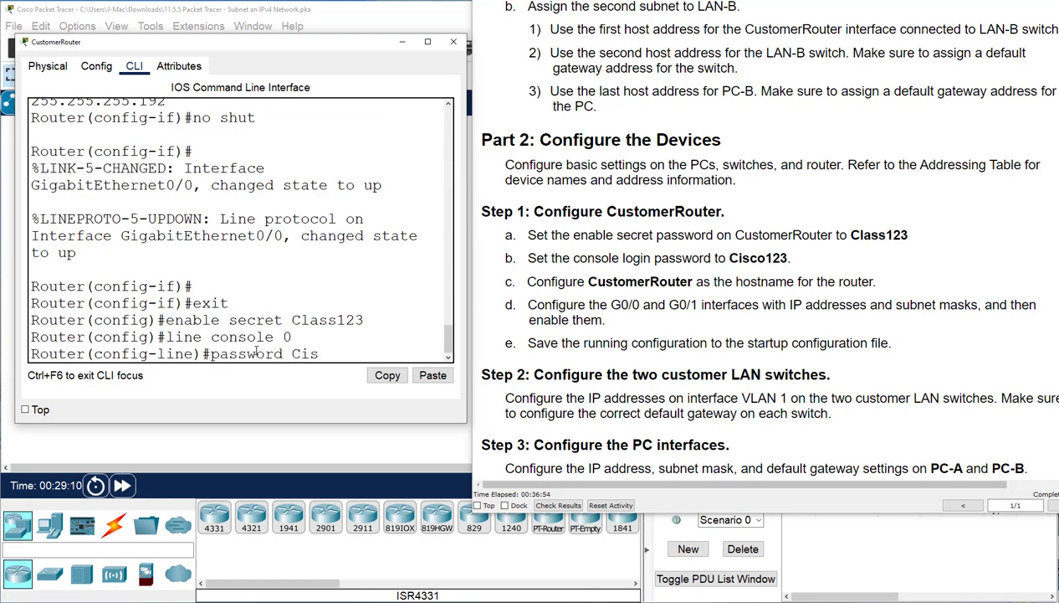
text(co123)
key(Return)
text(login)
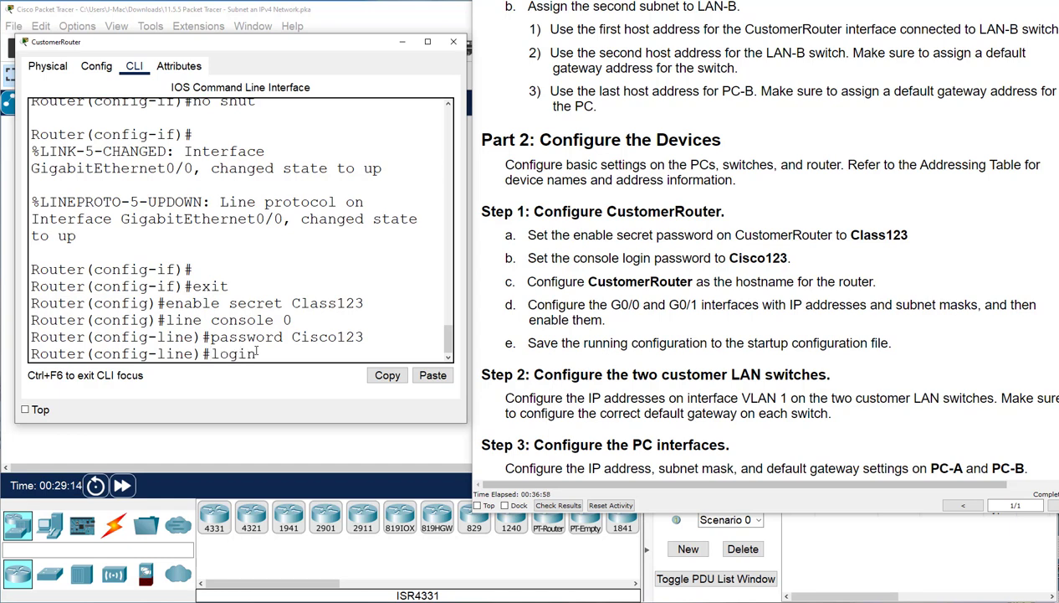
key(Return)
text(exit)
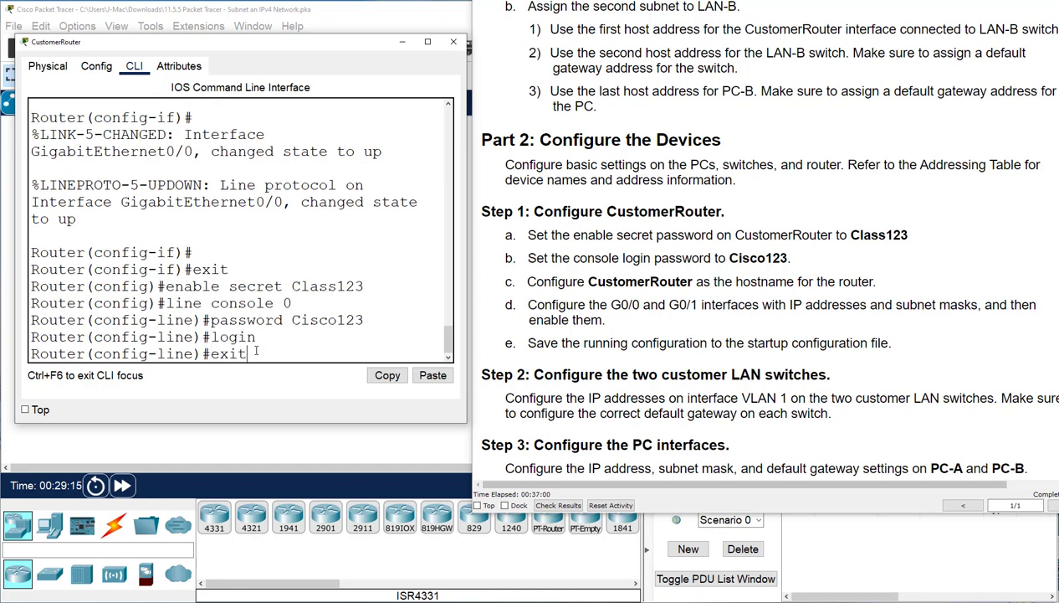
key(Return)
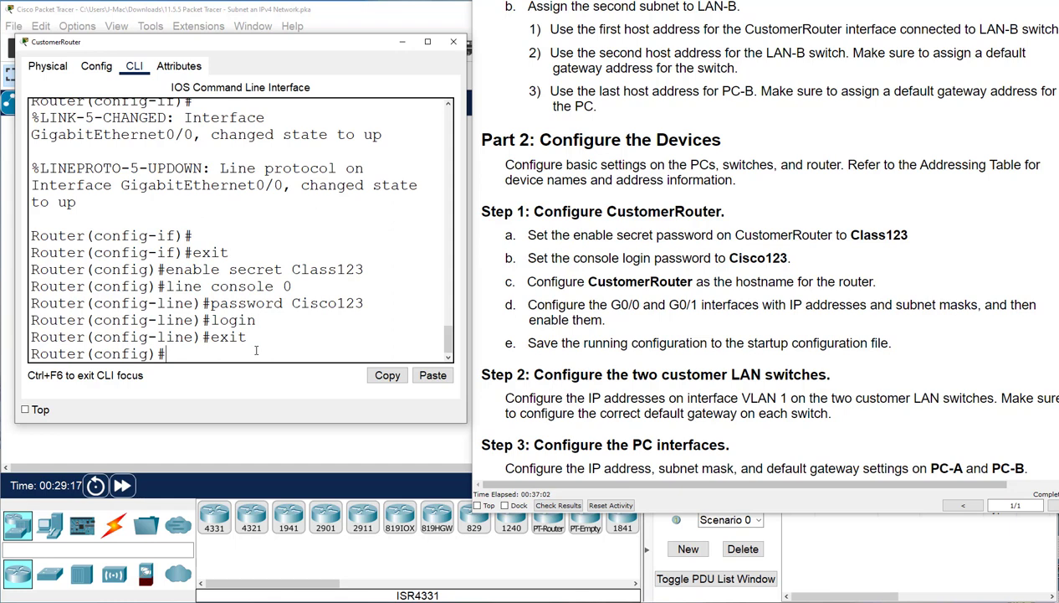
Set the router's hostname to CustomerRouter.
text(hostname C)
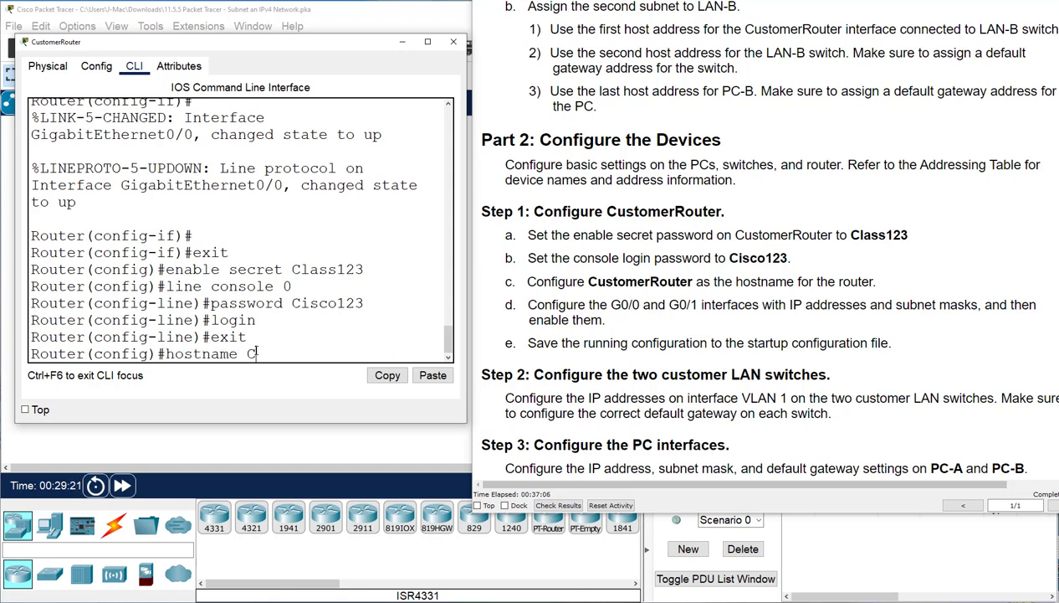
text(ustomerRouter)
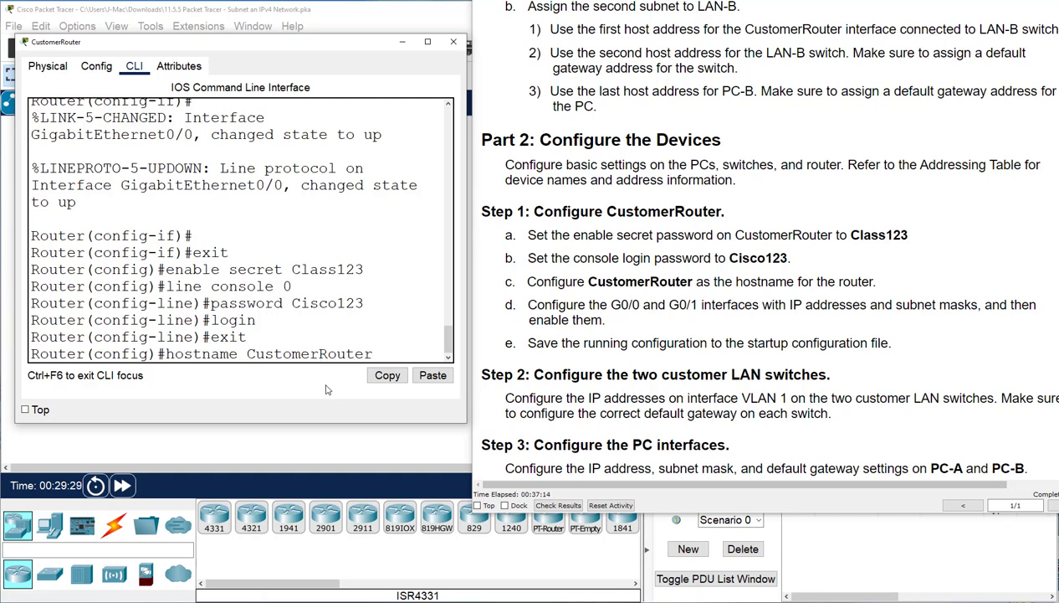
key(Return)
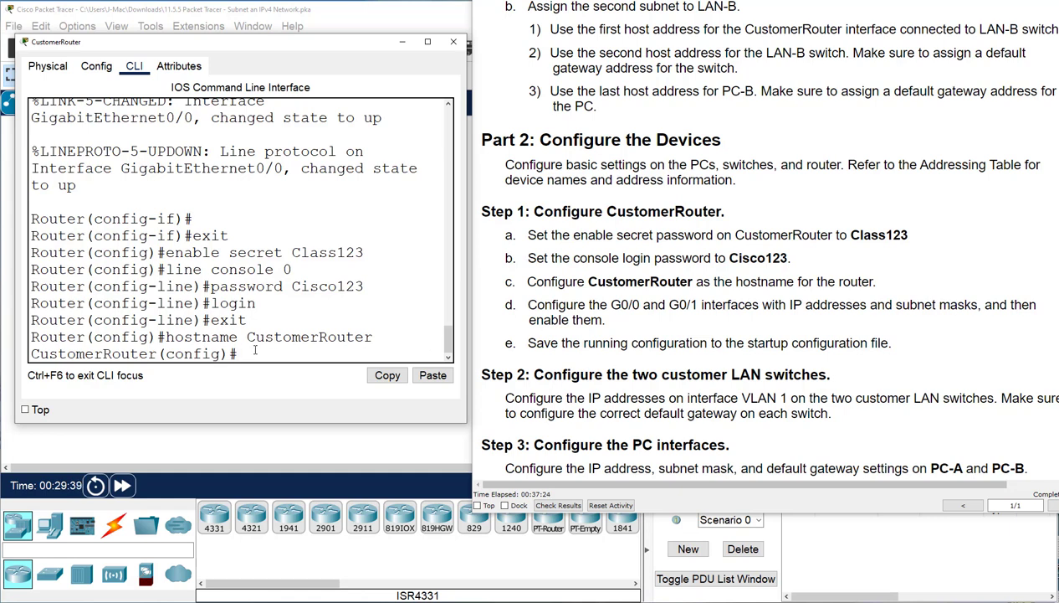
Leave configuration mode, save CustomerRouter's running configuration to the startup configuration with copy run start, and close its window.
text(end)
key(Return)
key(Return)
key(Return)
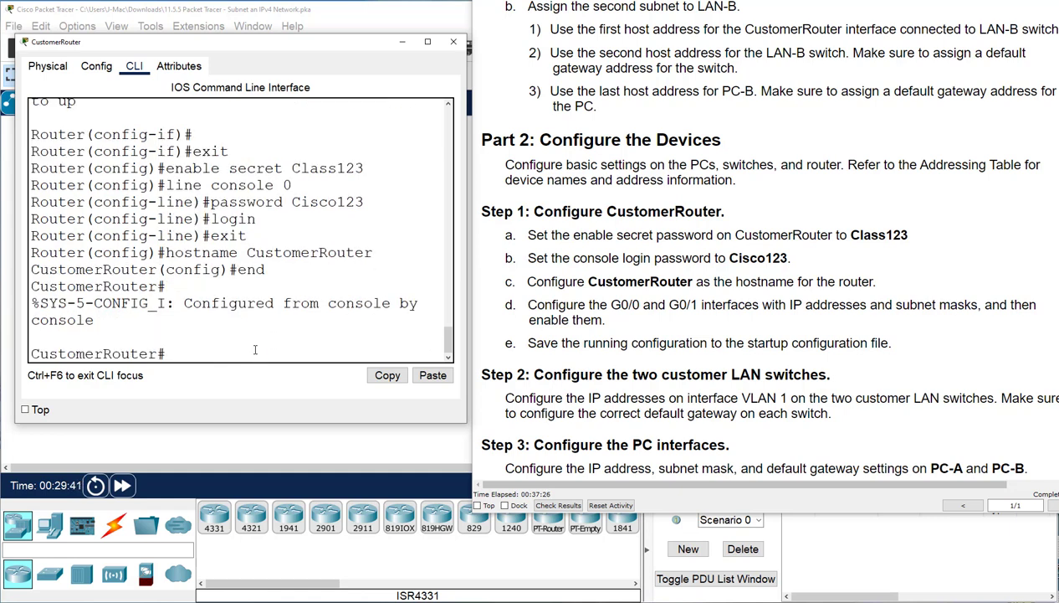
text(co)
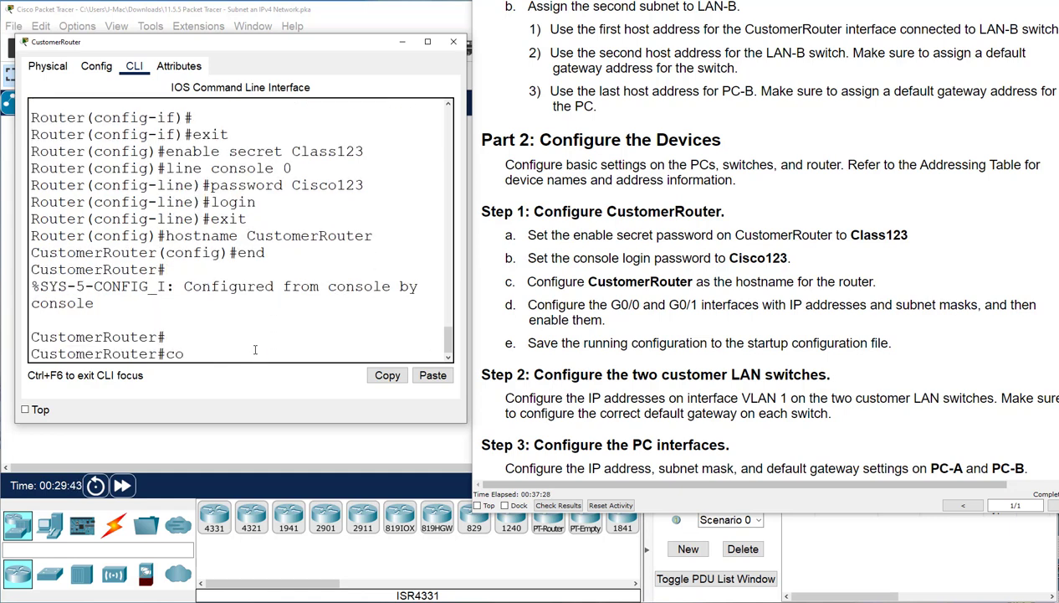
text(py run start)
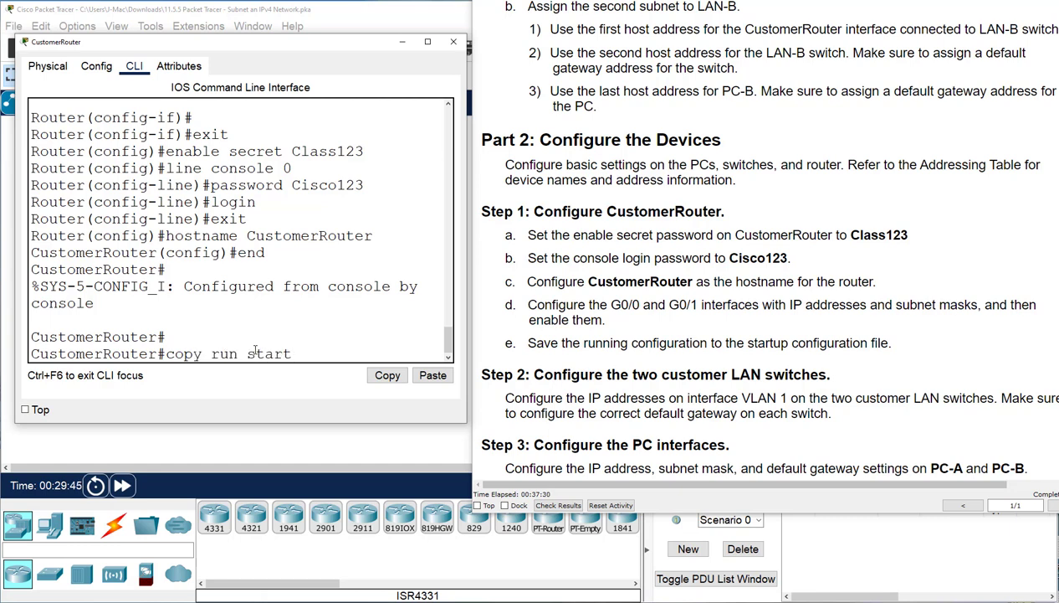
key(Return)
key(Return)
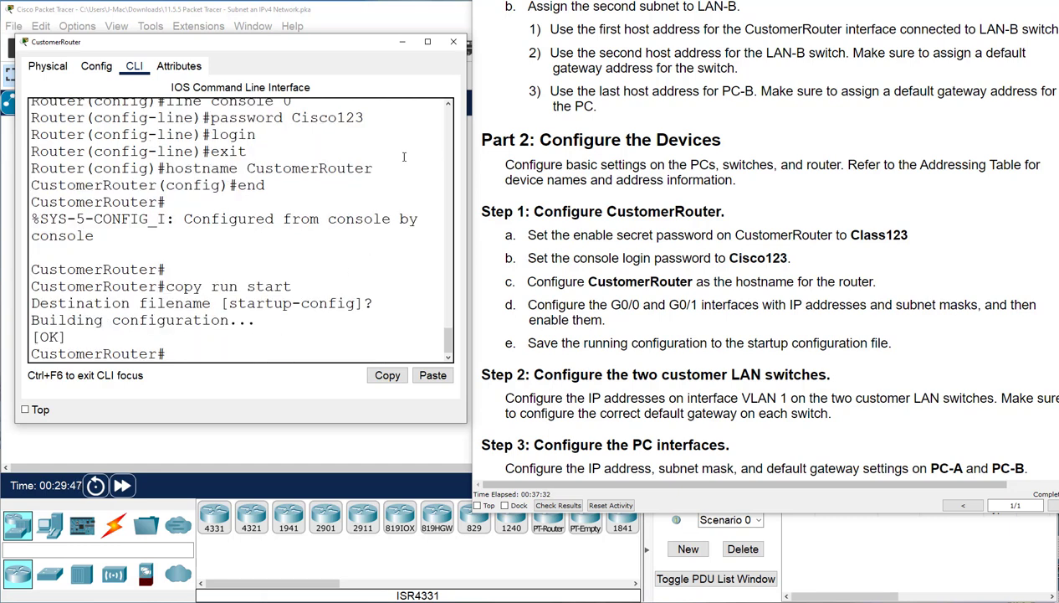
click(453, 42)
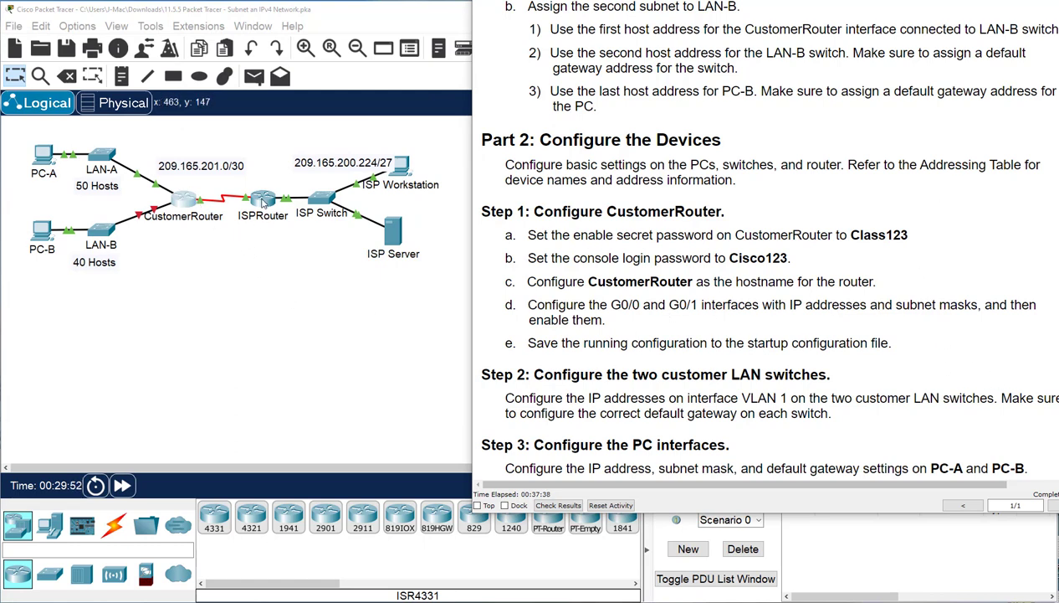
Review the remaining instructions for the LAN switches, the PC interfaces and the Part 3 ping connectivity tests.
scroll(716, 320, down, 2)
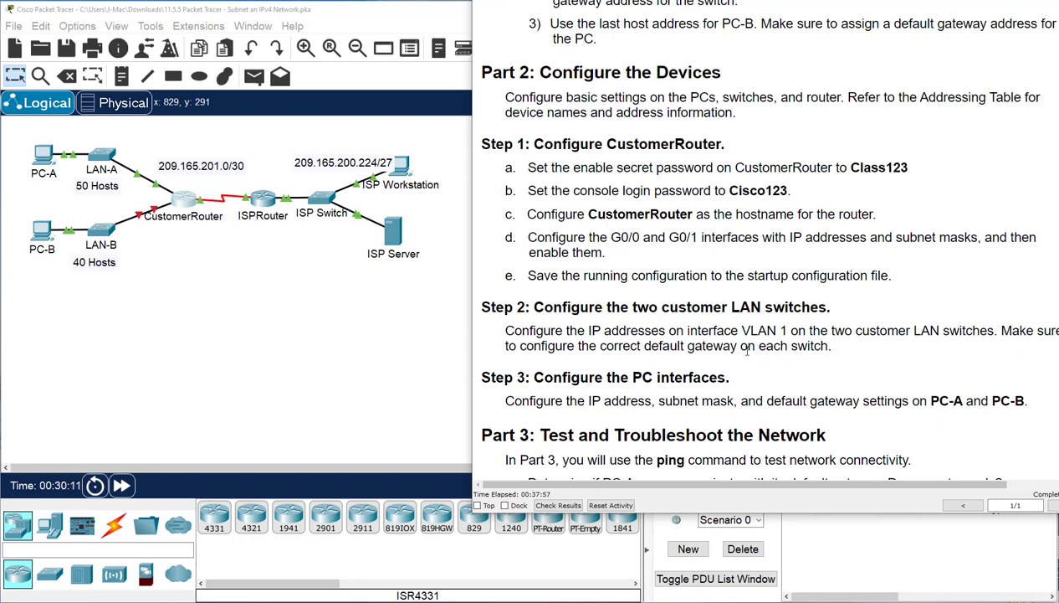
scroll(726, 358, down, 2)
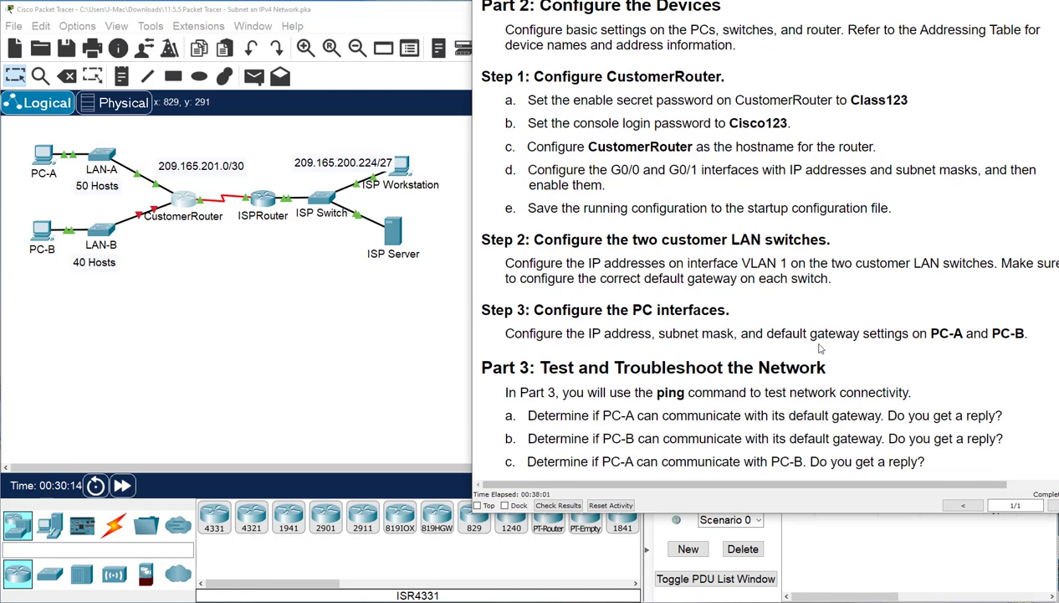
scroll(798, 333, down, 2)
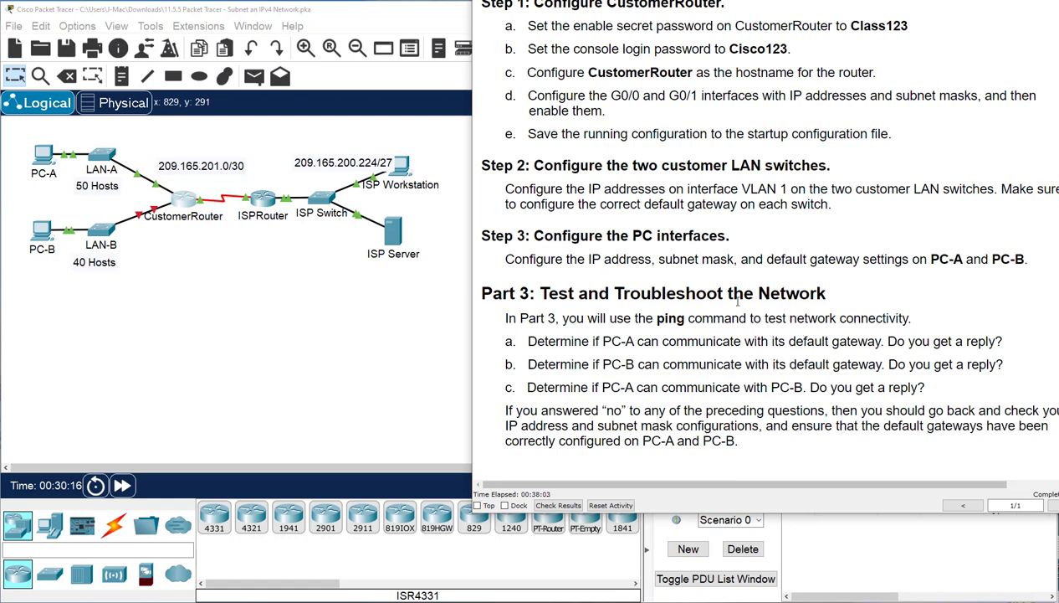